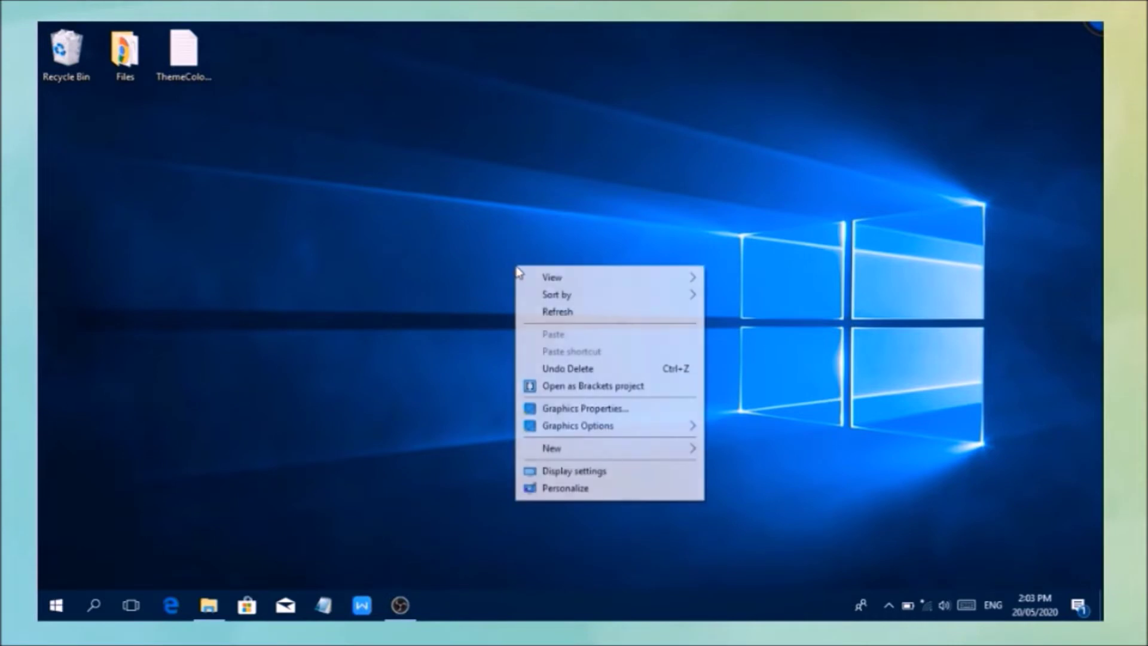
# Step: Open the high contrast settings from the desktop's personalization settings and go to the High contrast section
pyautogui.click(615, 489)
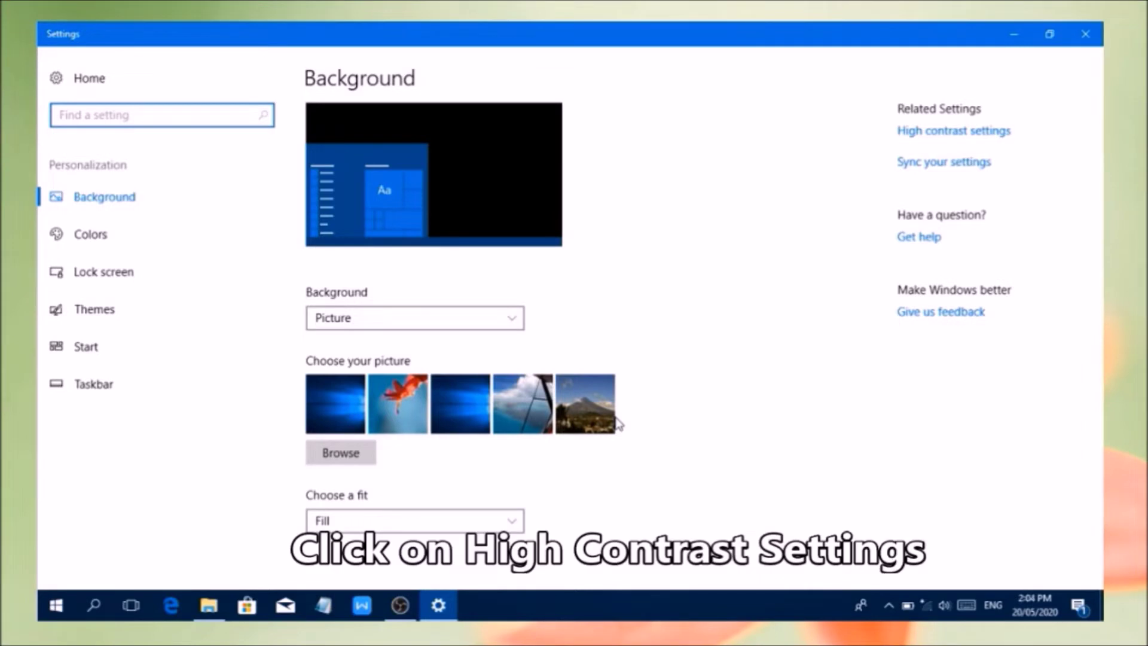
pyautogui.click(961, 133)
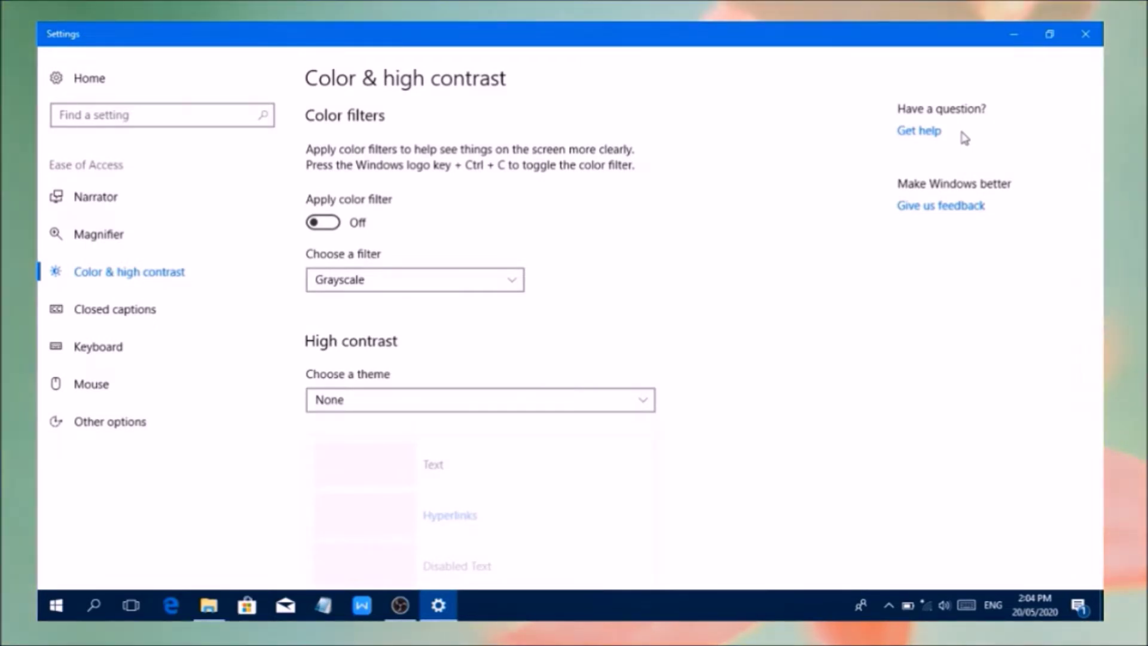
pyautogui.moveTo(1096, 218); pyautogui.dragTo(1103, 316)
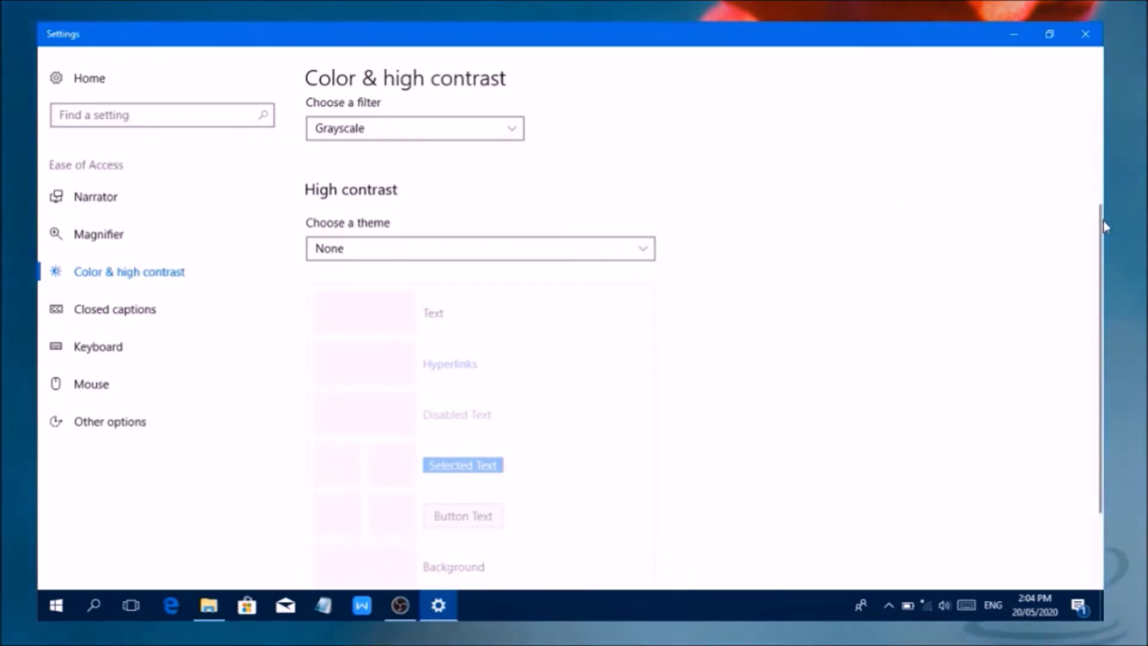
pyautogui.scroll(-1, 1103, 225)
# Step: Preview the High Contrast #1, High Contrast #2, High Contrast Black and High Contrast White themes one after another
pyautogui.click(628, 215)
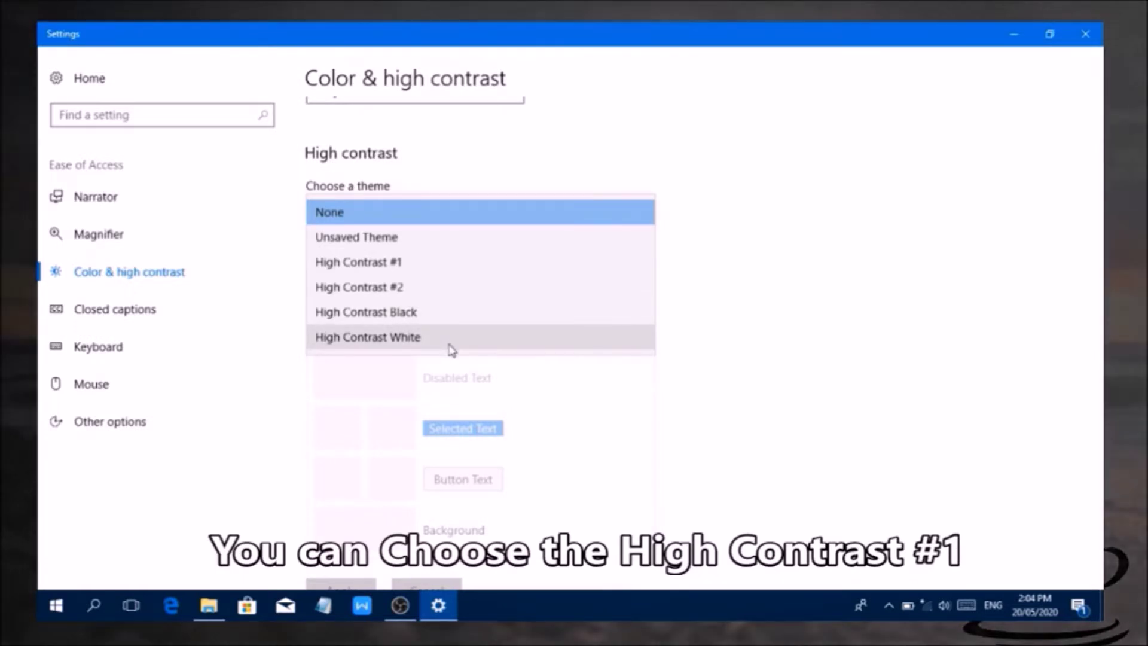
pyautogui.click(429, 263)
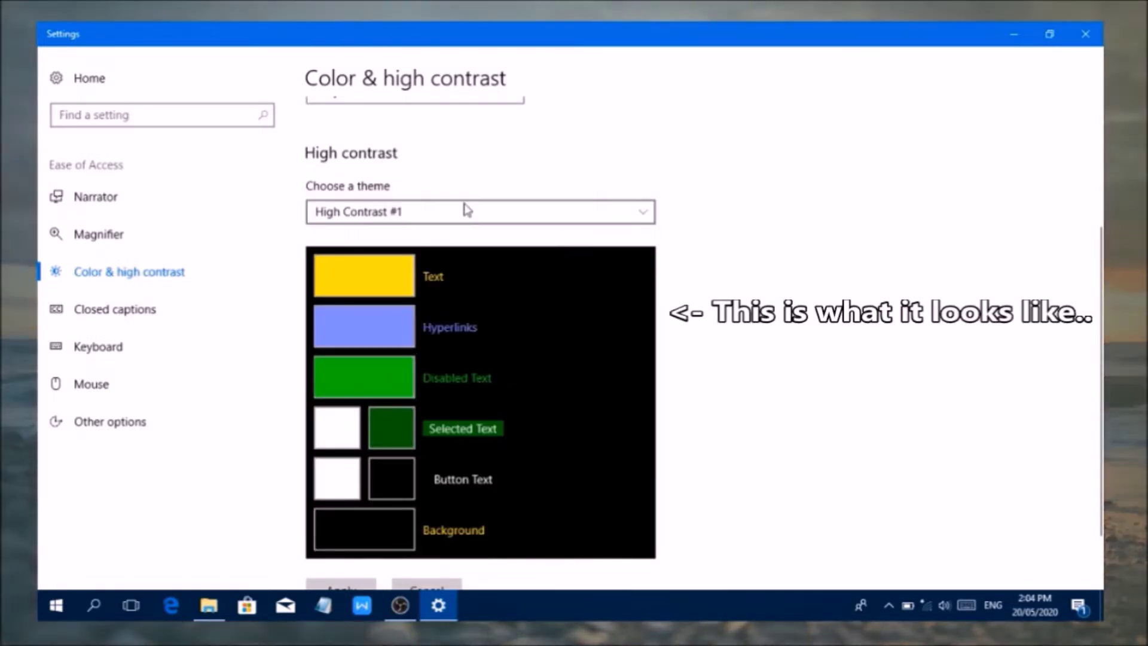
pyautogui.click(464, 212)
pyautogui.click(457, 247)
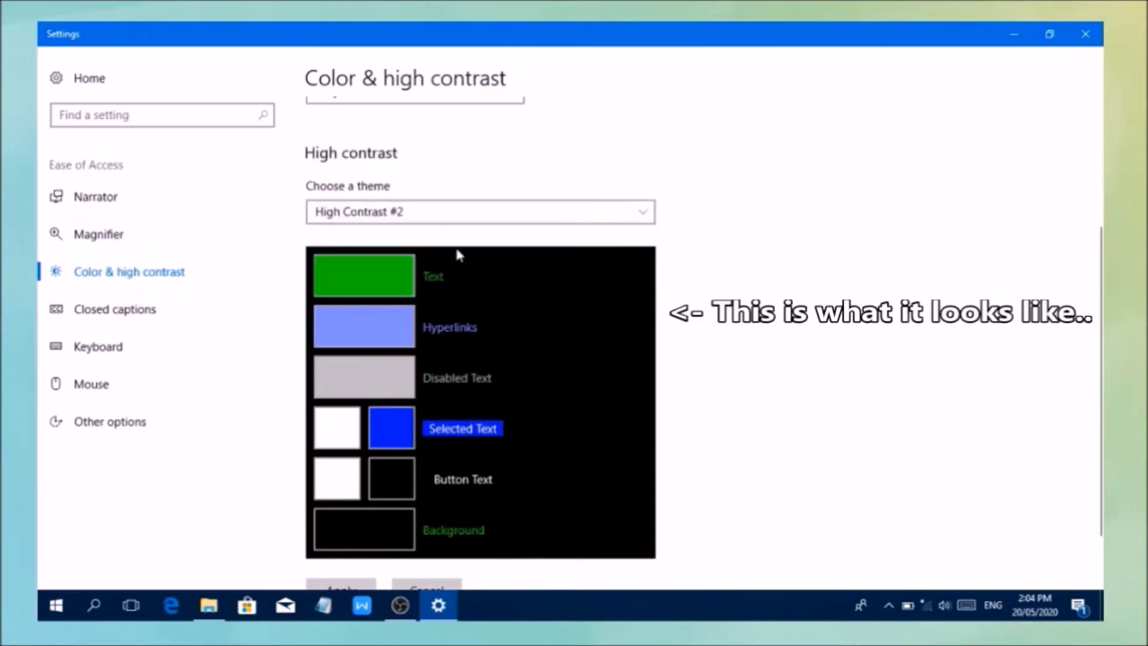
pyautogui.click(441, 219)
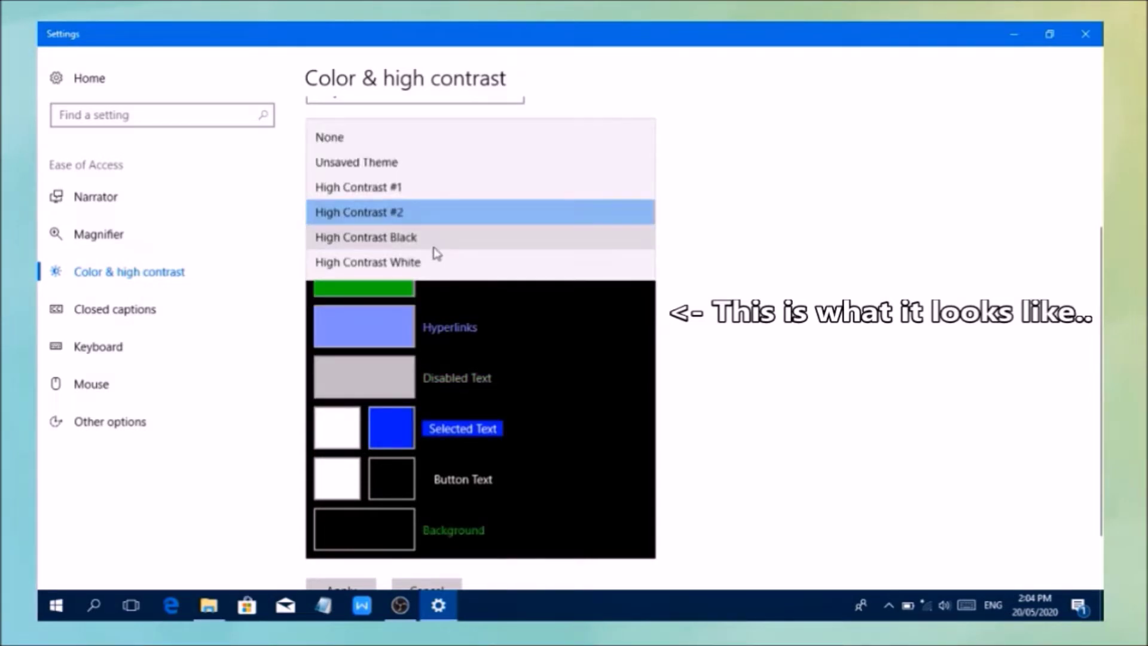
pyautogui.click(434, 244)
pyautogui.click(466, 223)
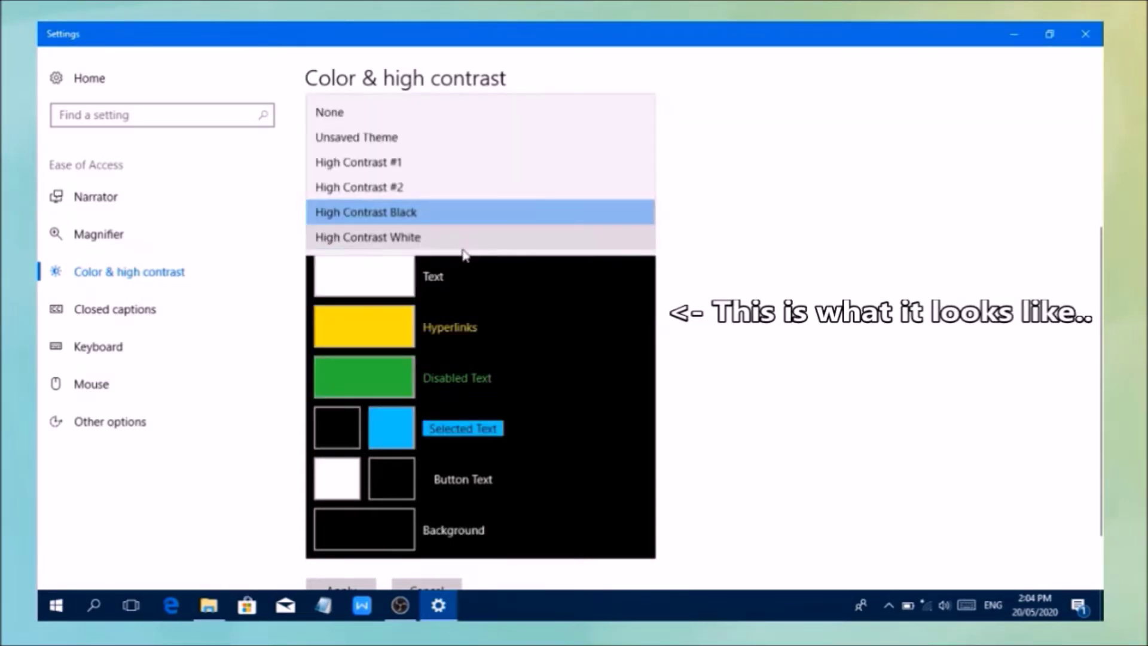
pyautogui.click(462, 245)
# Step: Choose the High Contrast #1 theme and apply it to the system
pyautogui.click(496, 212)
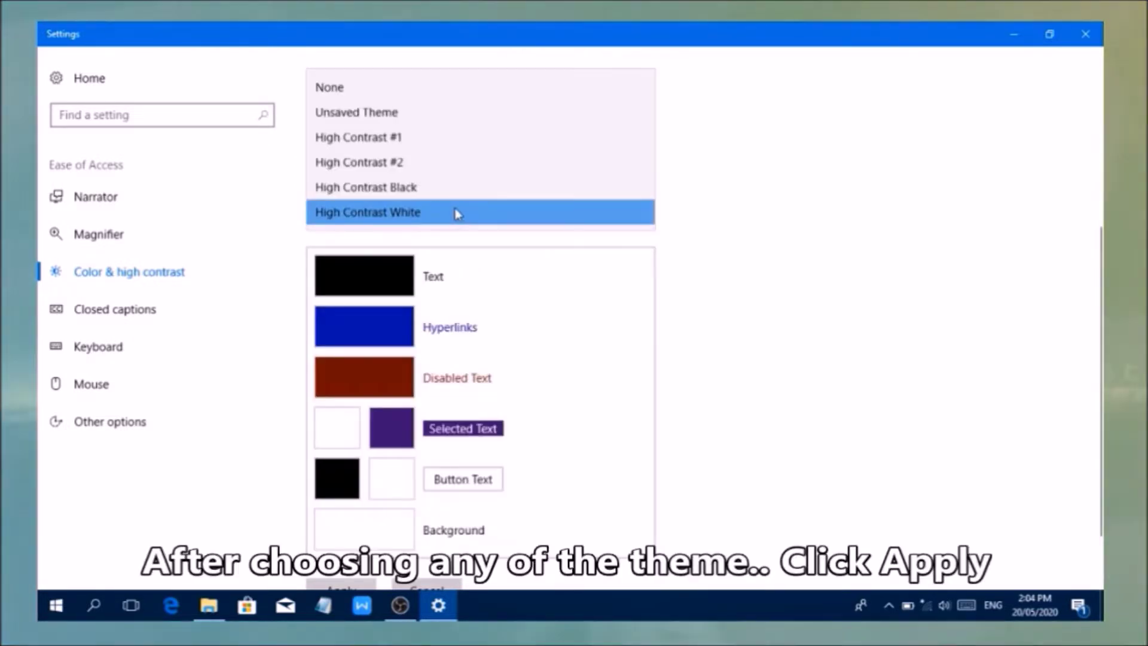
pyautogui.click(441, 138)
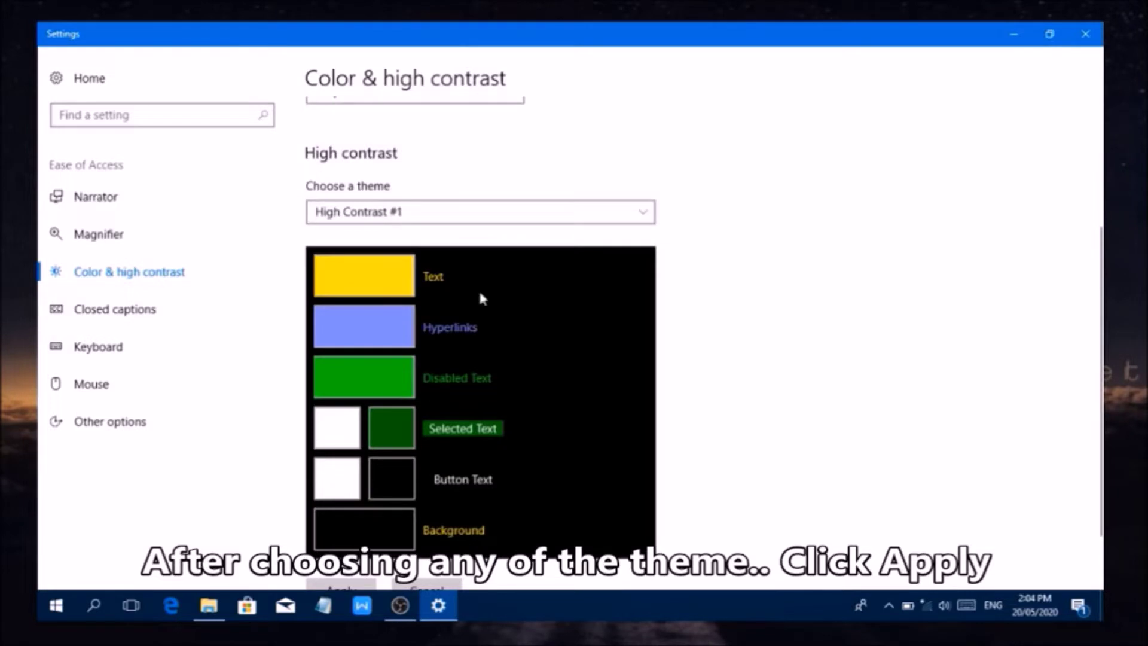
pyautogui.moveTo(1103, 326); pyautogui.dragTo(1103, 364)
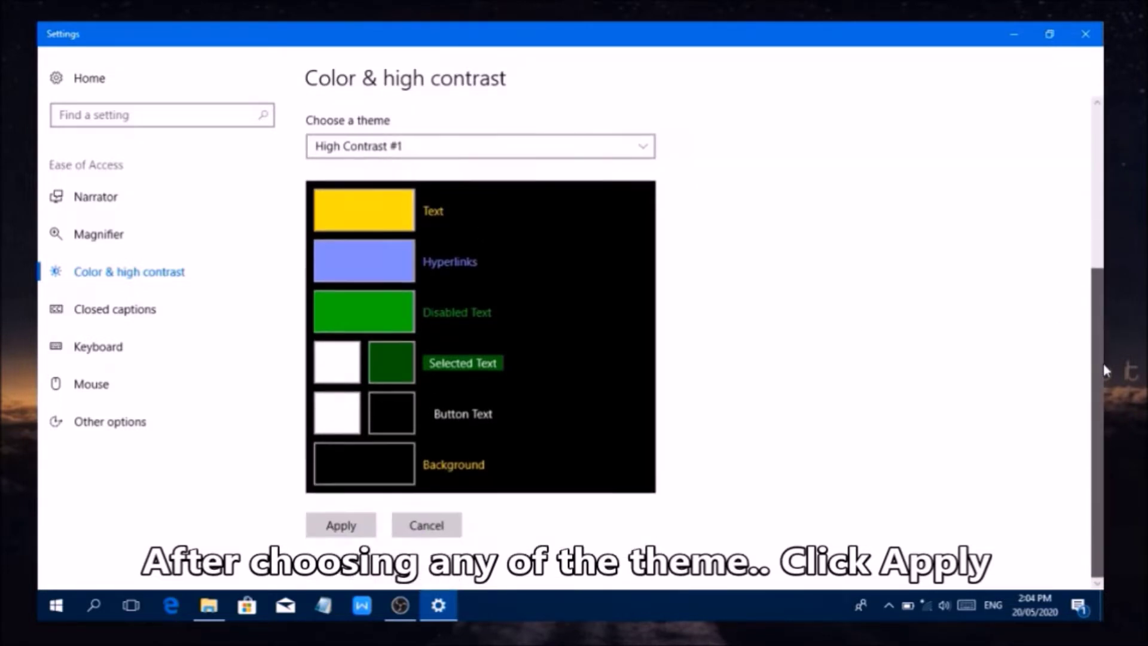
pyautogui.click(338, 526)
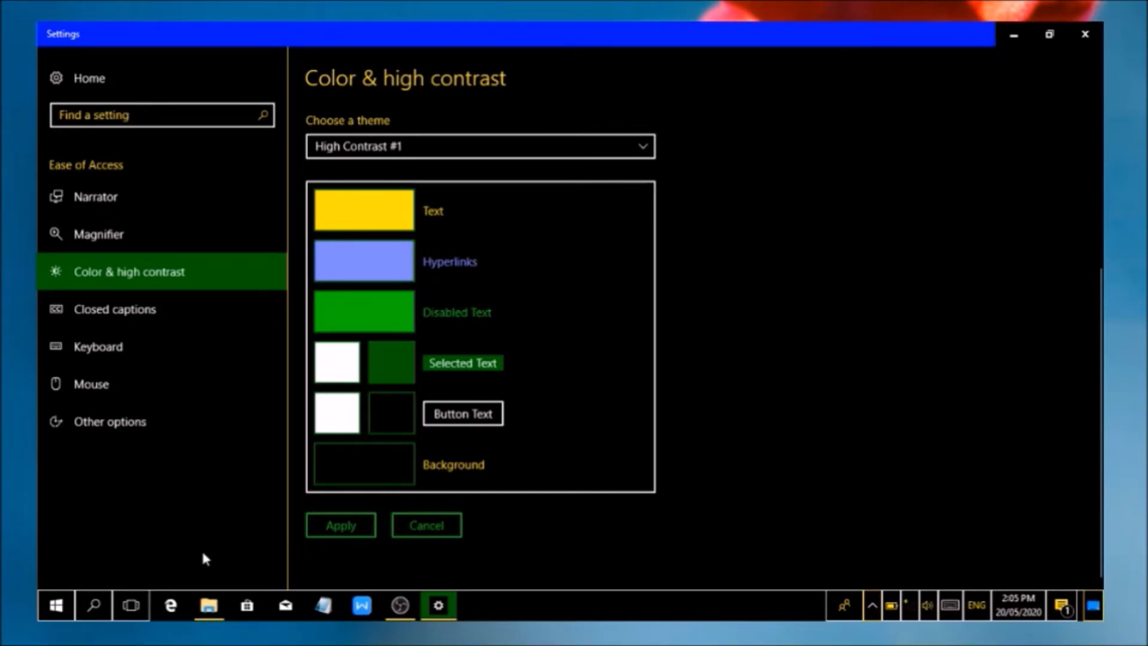
# Step: Examine how the applied theme looks in the Files folder window, maximized and restored, and minimize the window
pyautogui.click(209, 605)
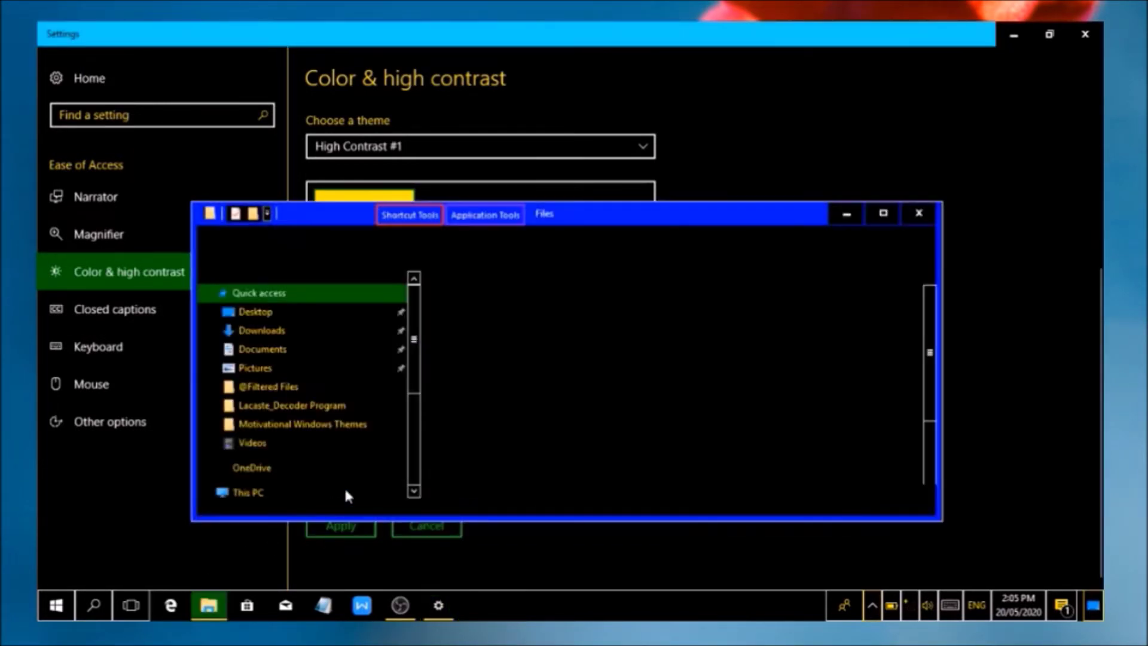
pyautogui.click(884, 214)
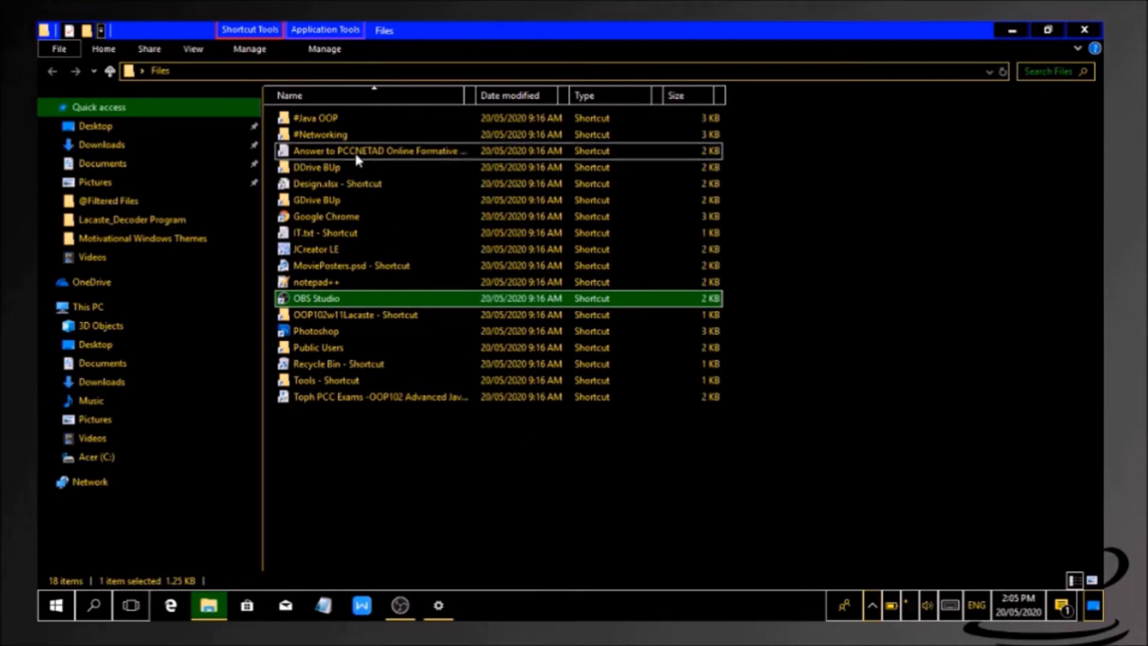
pyautogui.click(345, 120)
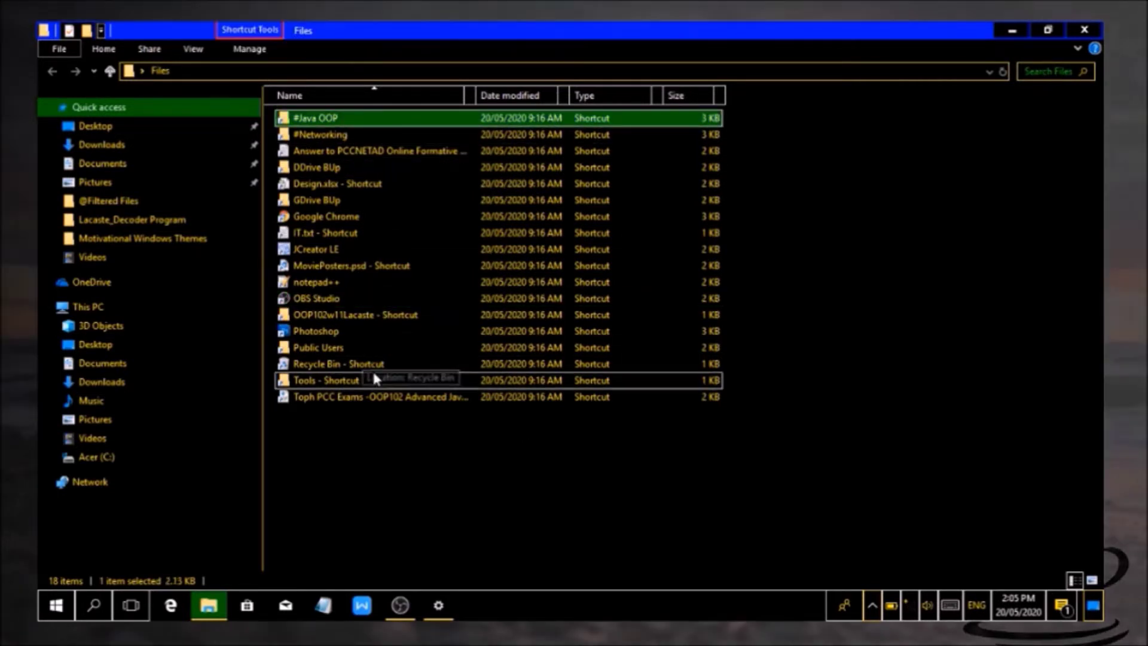
pyautogui.click(335, 378)
pyautogui.moveTo(558, 27); pyautogui.dragTo(864, 274)
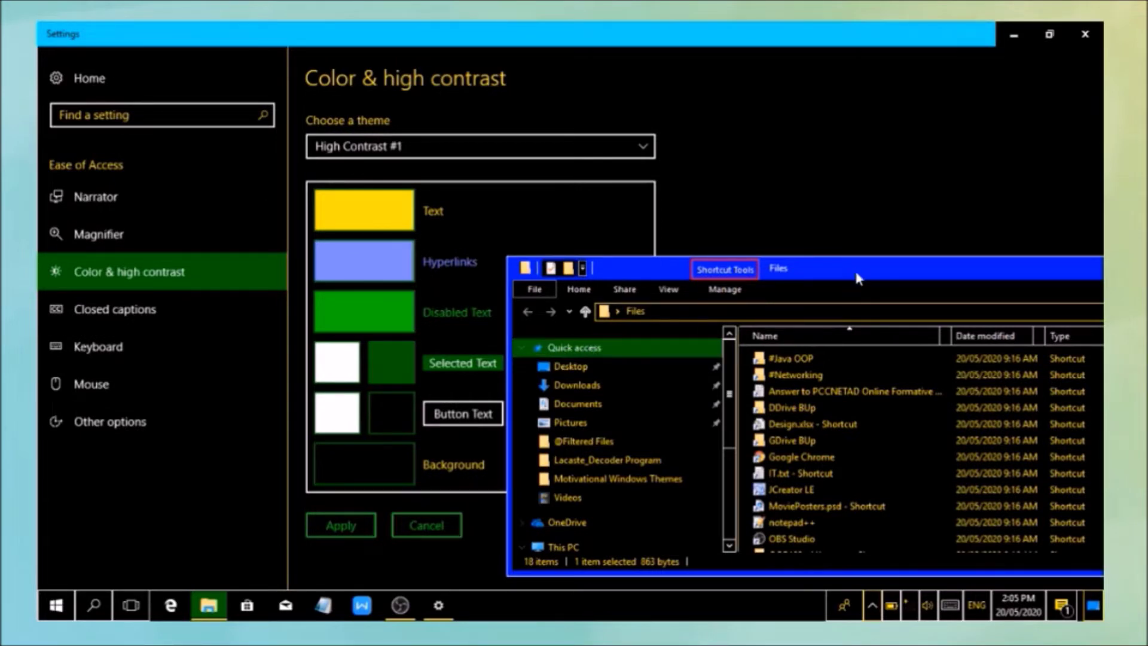
pyautogui.moveTo(854, 268); pyautogui.dragTo(547, 232)
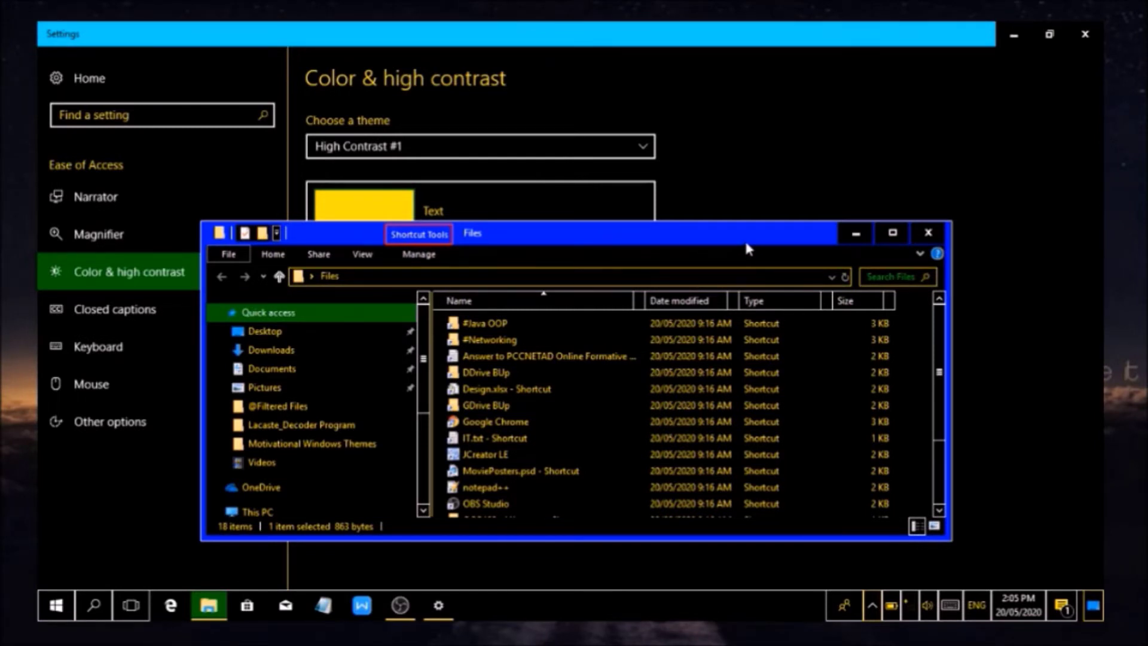
pyautogui.click(854, 234)
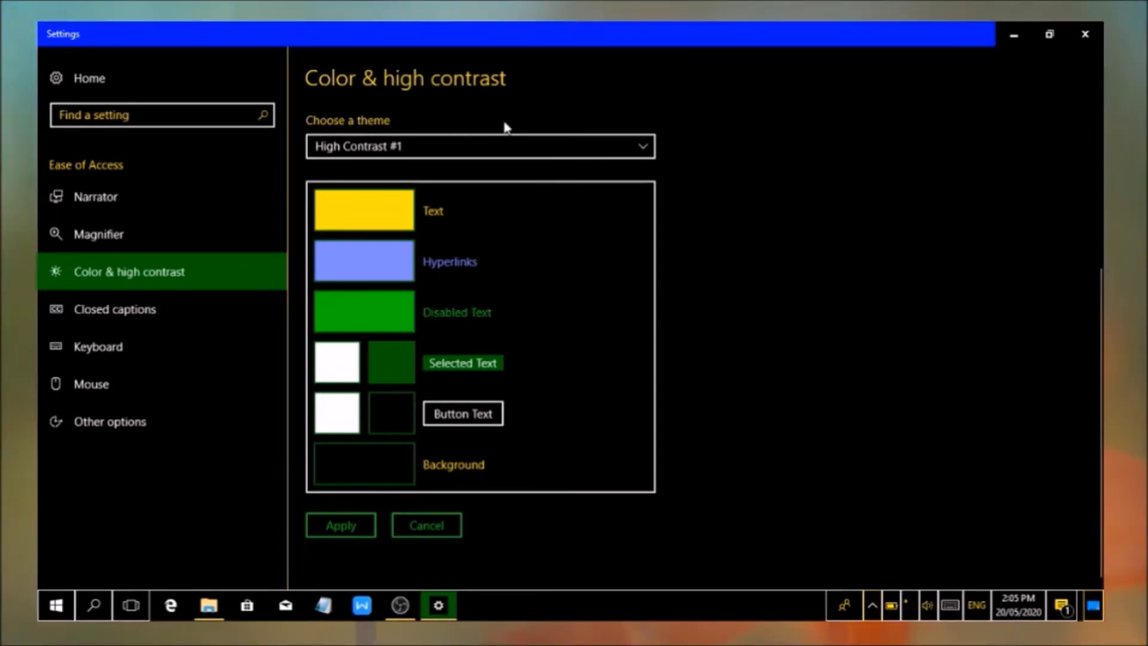
# Step: Keep High Contrast #1 as the theme and darken its text color to #666600
pyautogui.click(510, 151)
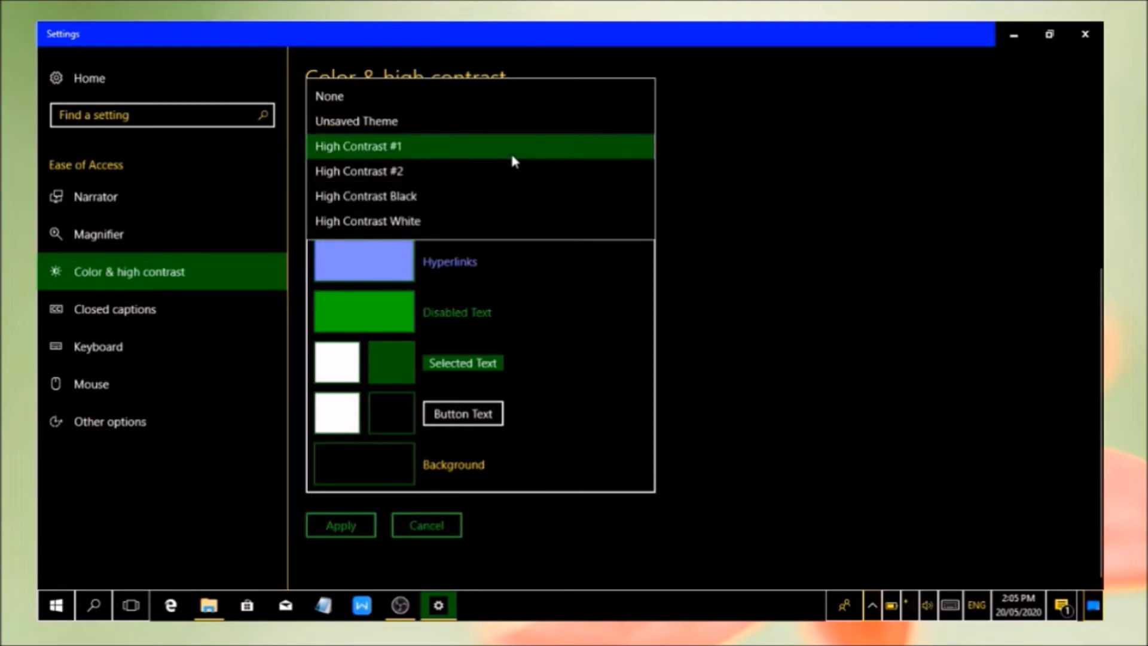
pyautogui.click(472, 149)
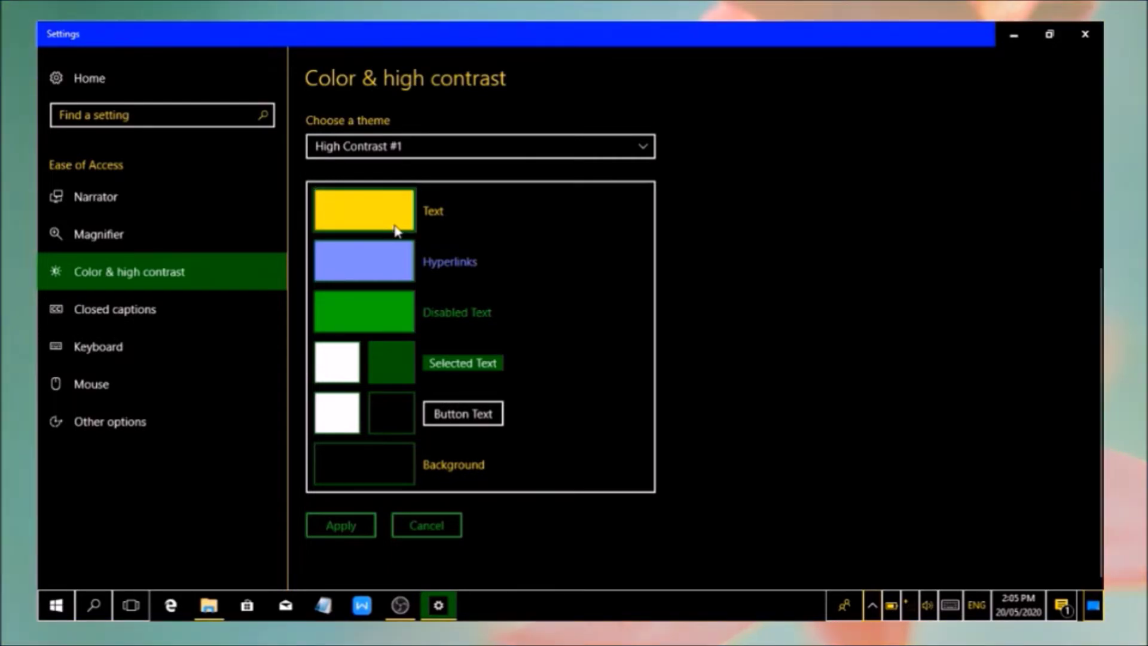
pyautogui.click(397, 230)
pyautogui.moveTo(298, 307); pyautogui.dragTo(157, 310)
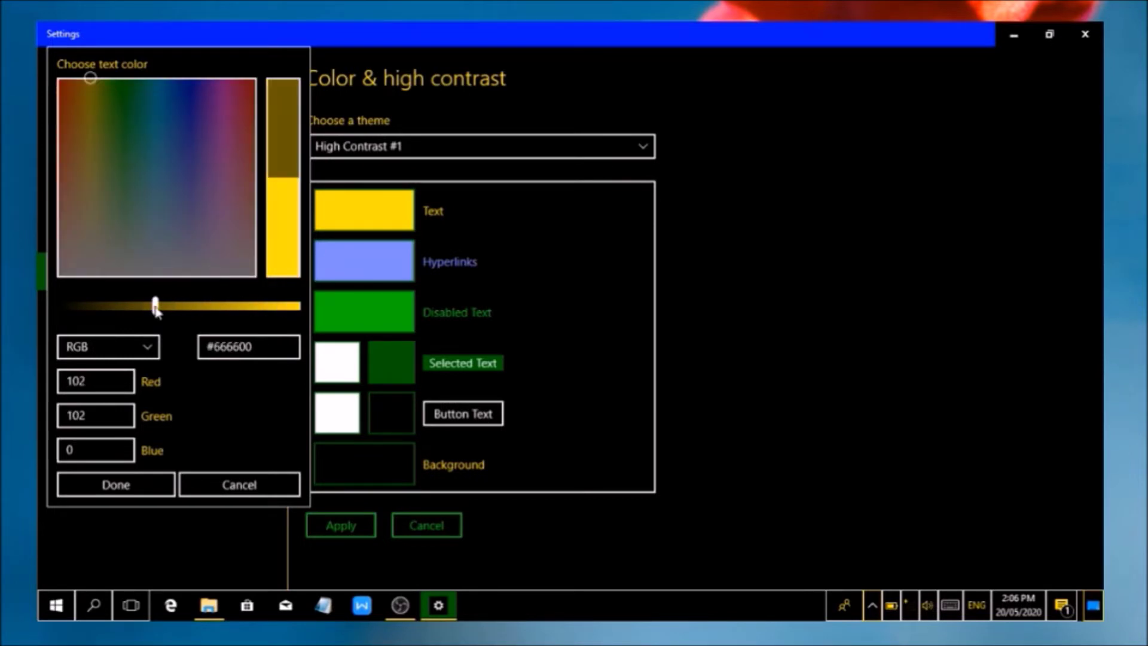
pyautogui.click(134, 481)
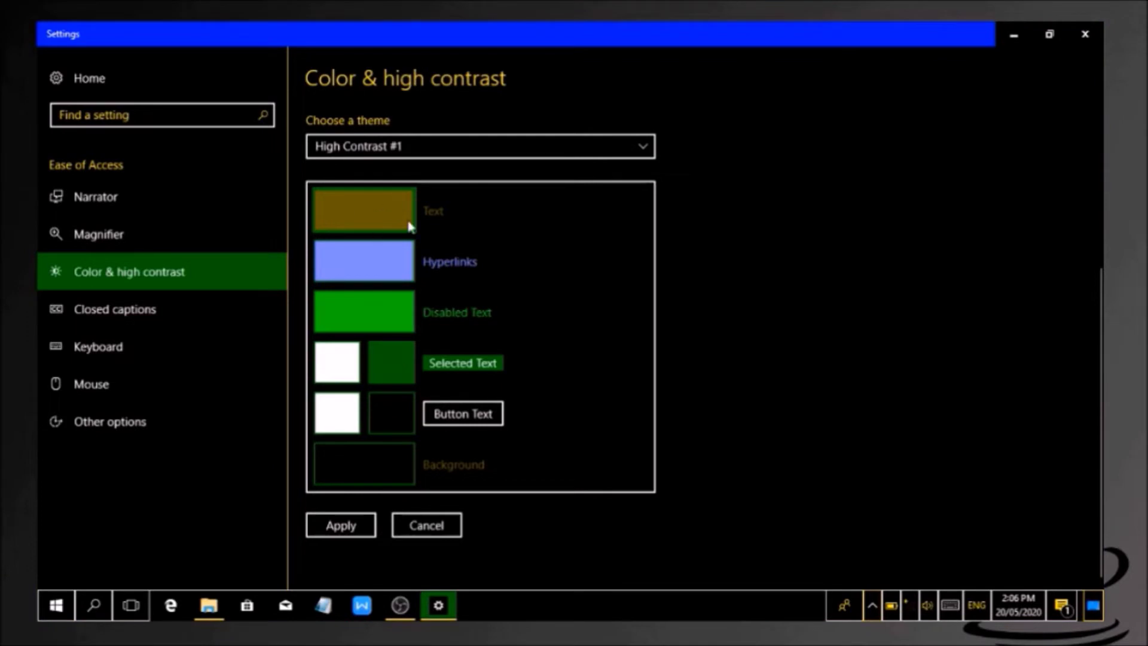
# Step: Open ThemeColors.txt from the desktop and show it in front of the high contrast settings
pyautogui.click(1011, 33)
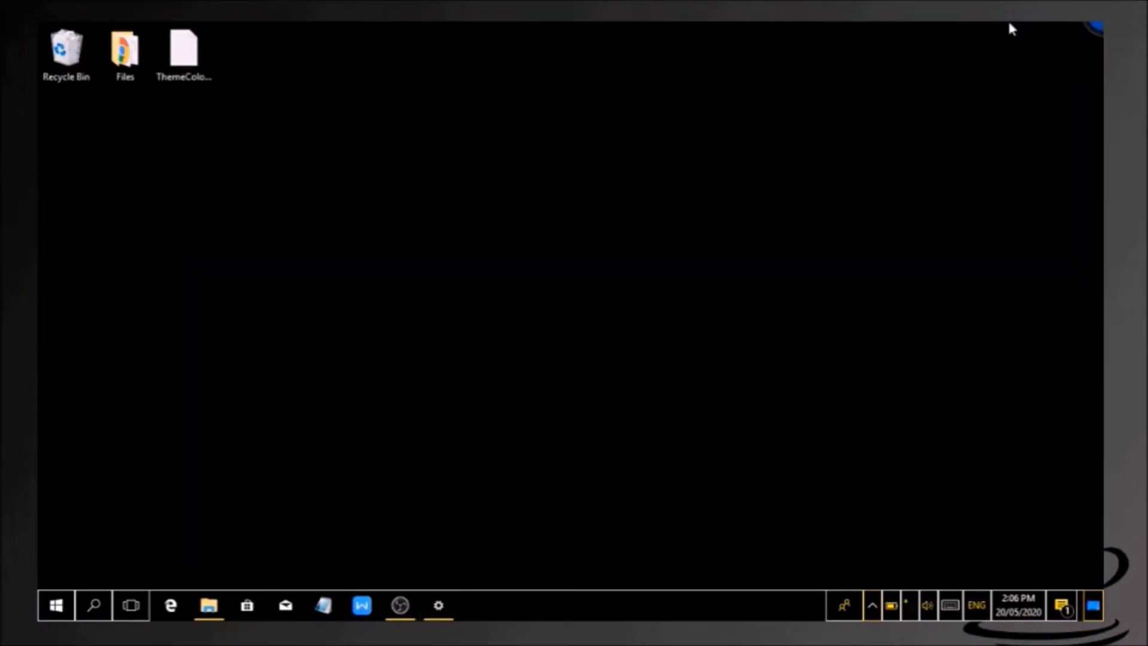
pyautogui.doubleClick(177, 82)
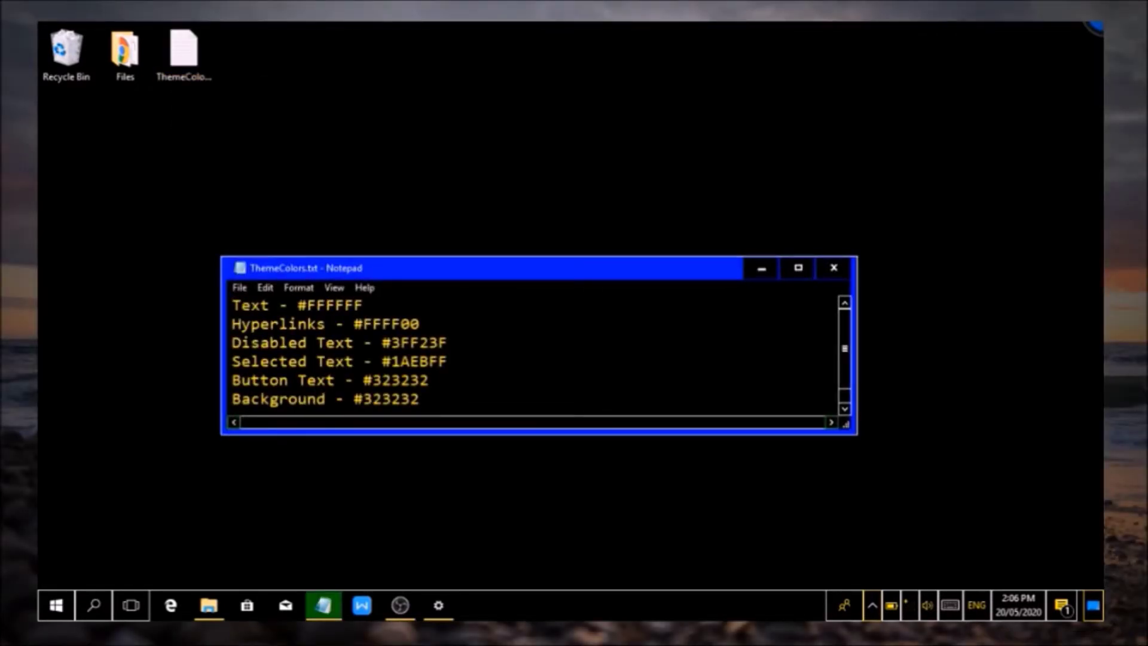
pyautogui.click(437, 613)
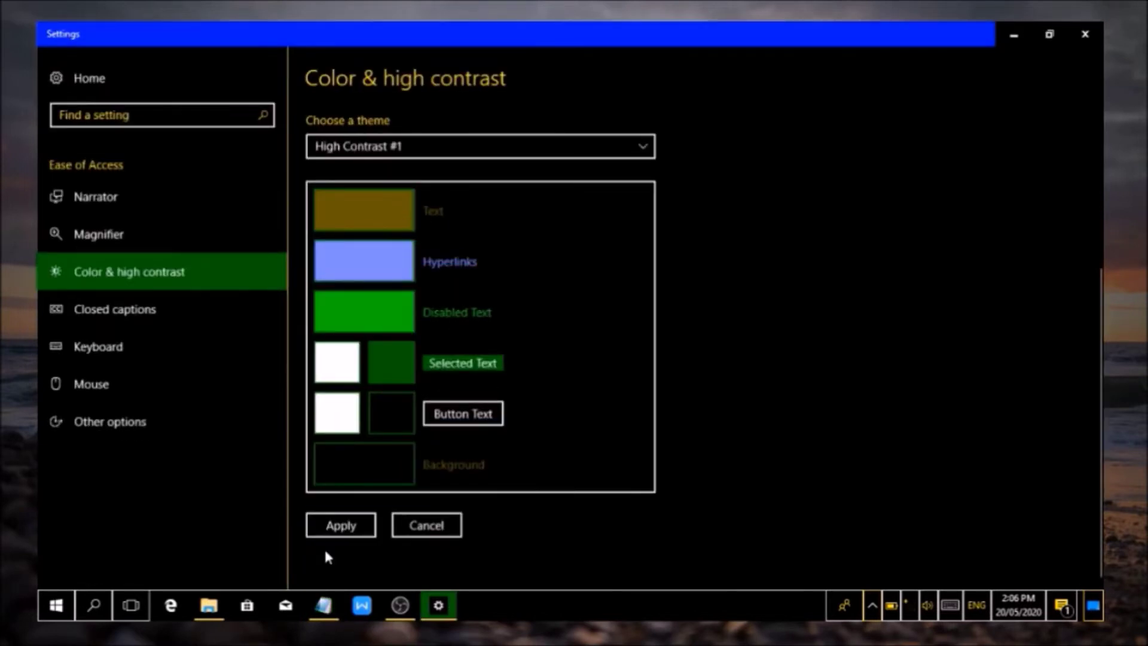
pyautogui.click(324, 606)
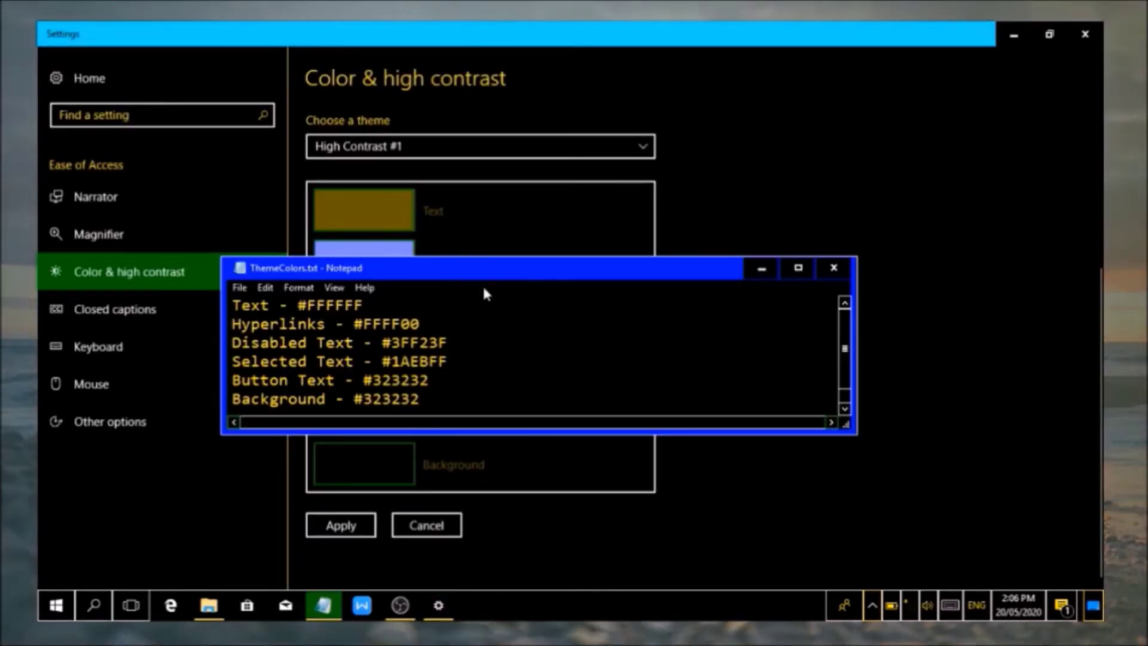
# Step: Copy the Text color code #FFFFFF from ThemeColors.txt and set it as the theme's text color
pyautogui.moveTo(450, 362); pyautogui.dragTo(384, 362)
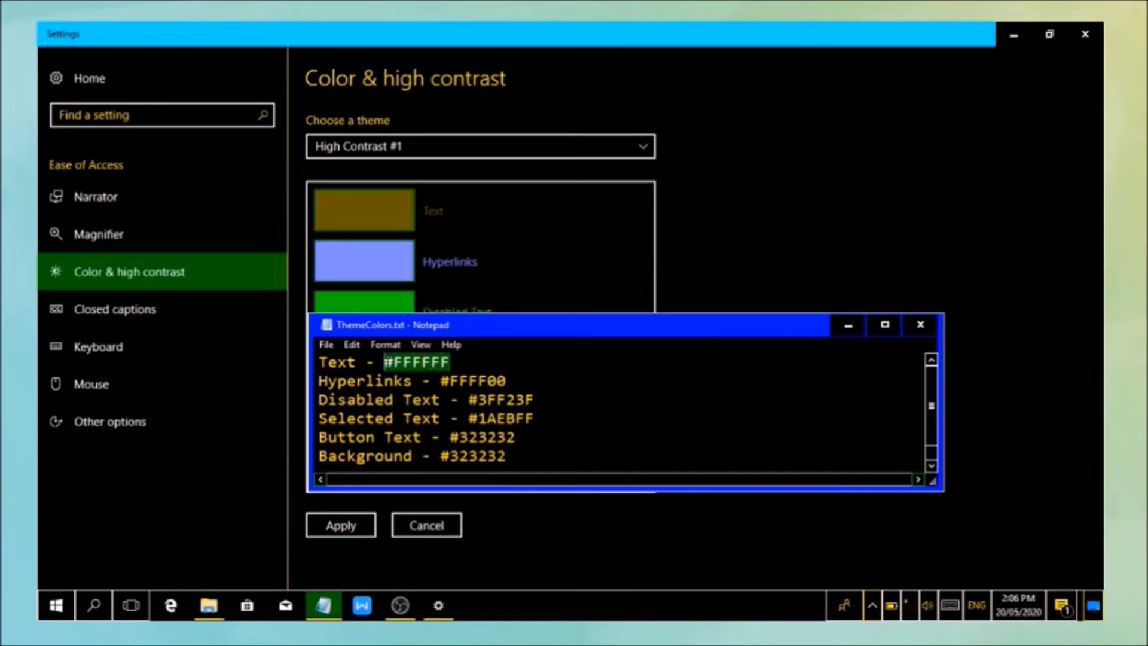
pyautogui.hotkey('ctrl', 'c')
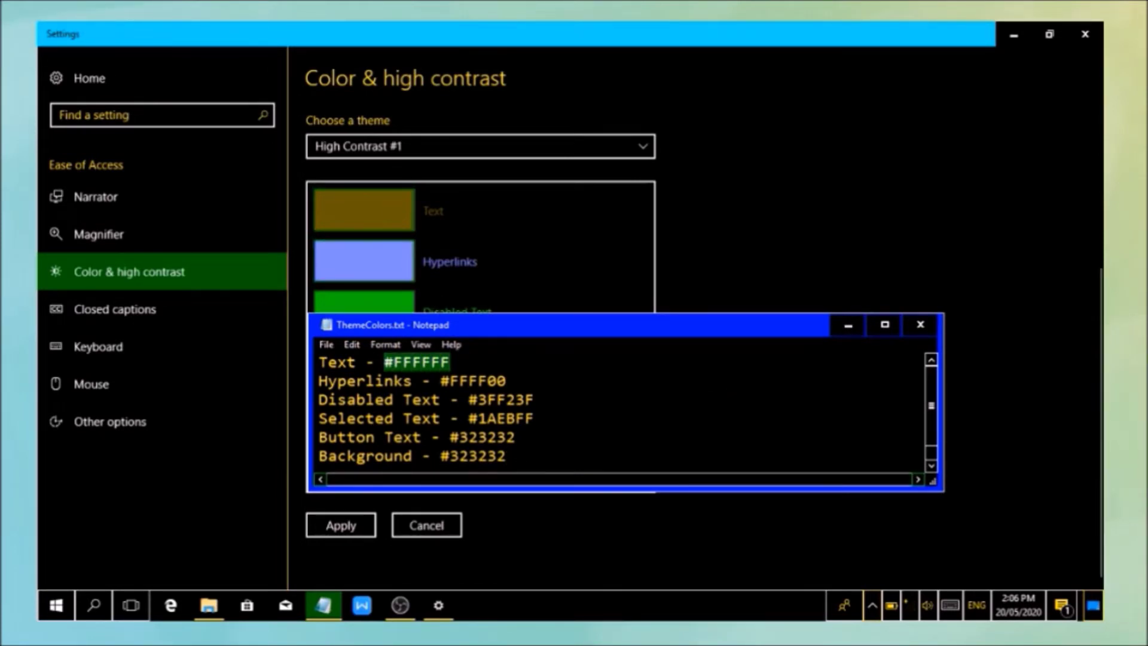
pyautogui.click(361, 220)
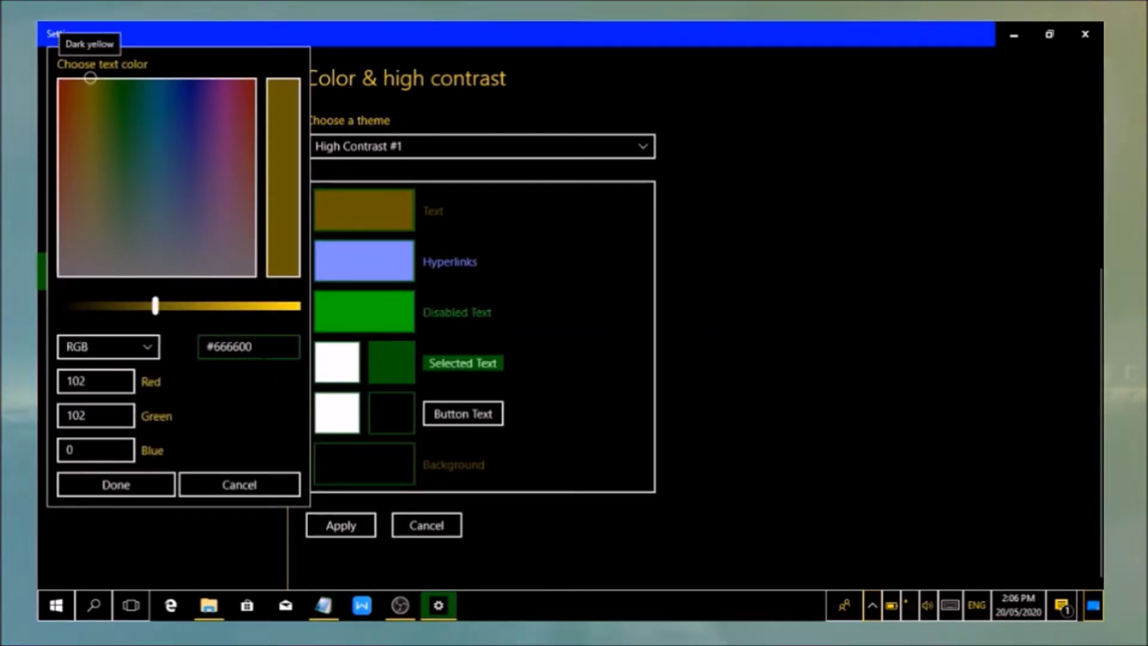
pyautogui.click(239, 346)
pyautogui.hotkey('ctrl', 'v')
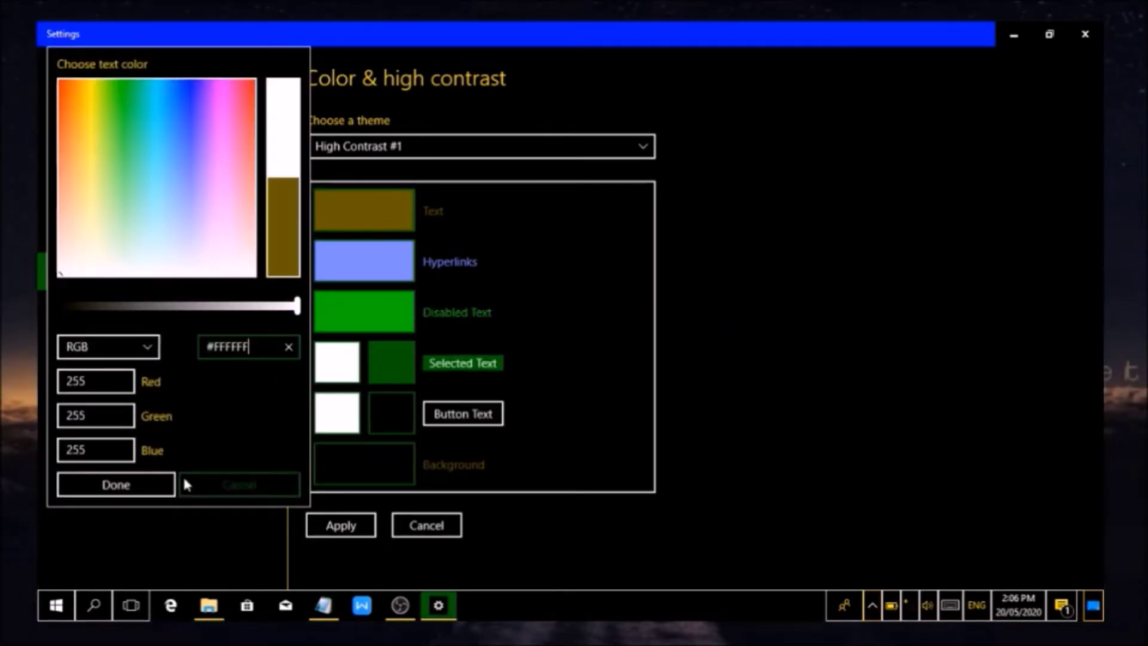
pyautogui.click(151, 480)
# Step: Copy the Hyperlinks color code #FFFF00 from ThemeColors.txt and set it as the theme's hyperlink text color
pyautogui.click(323, 605)
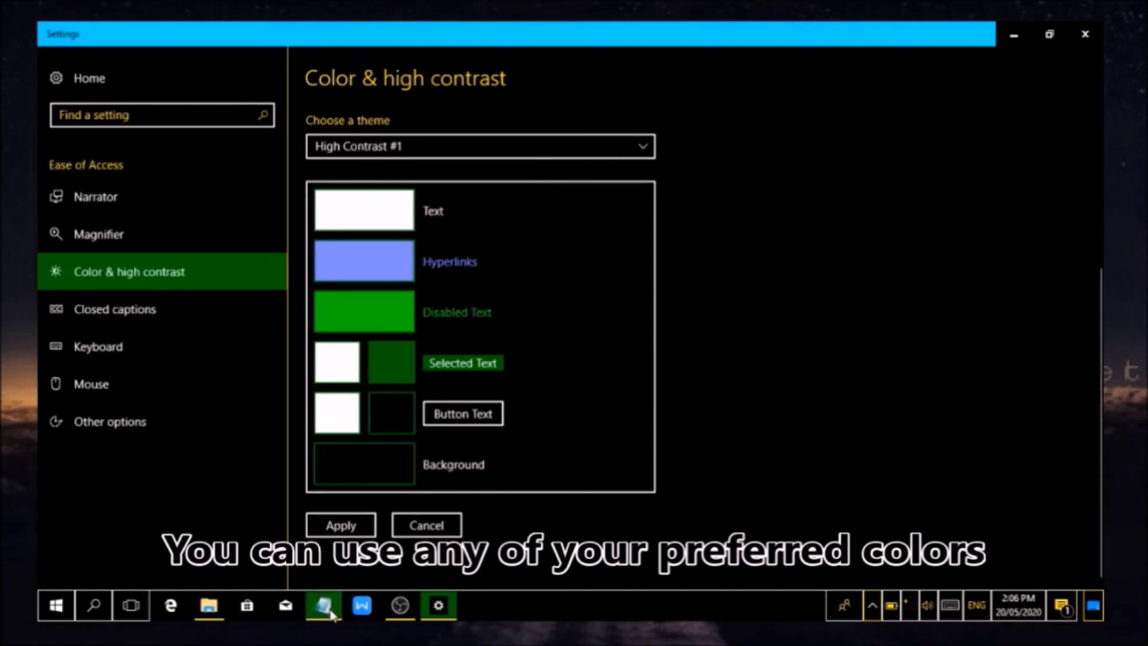
pyautogui.moveTo(507, 381); pyautogui.dragTo(440, 381)
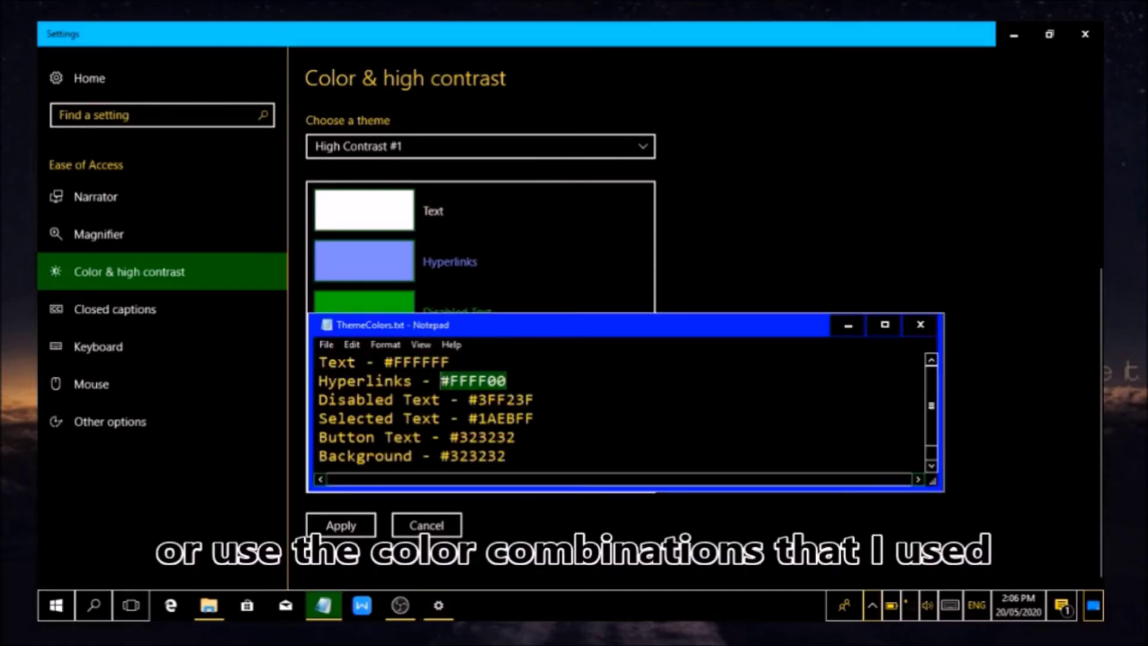
pyautogui.click(375, 280)
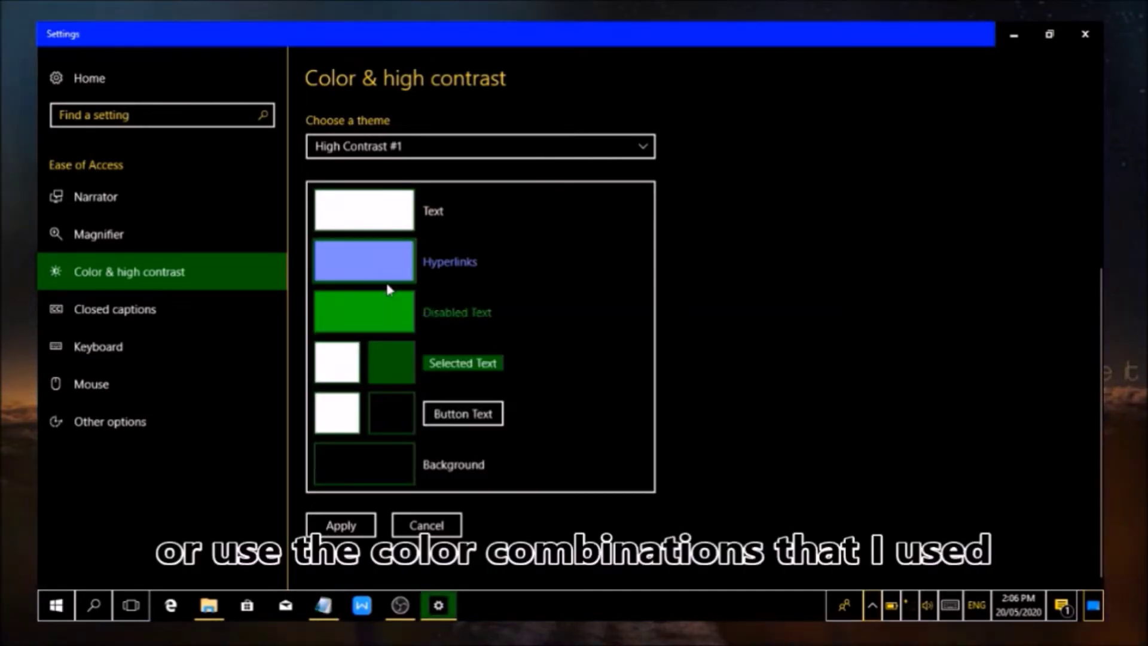
pyautogui.click(366, 261)
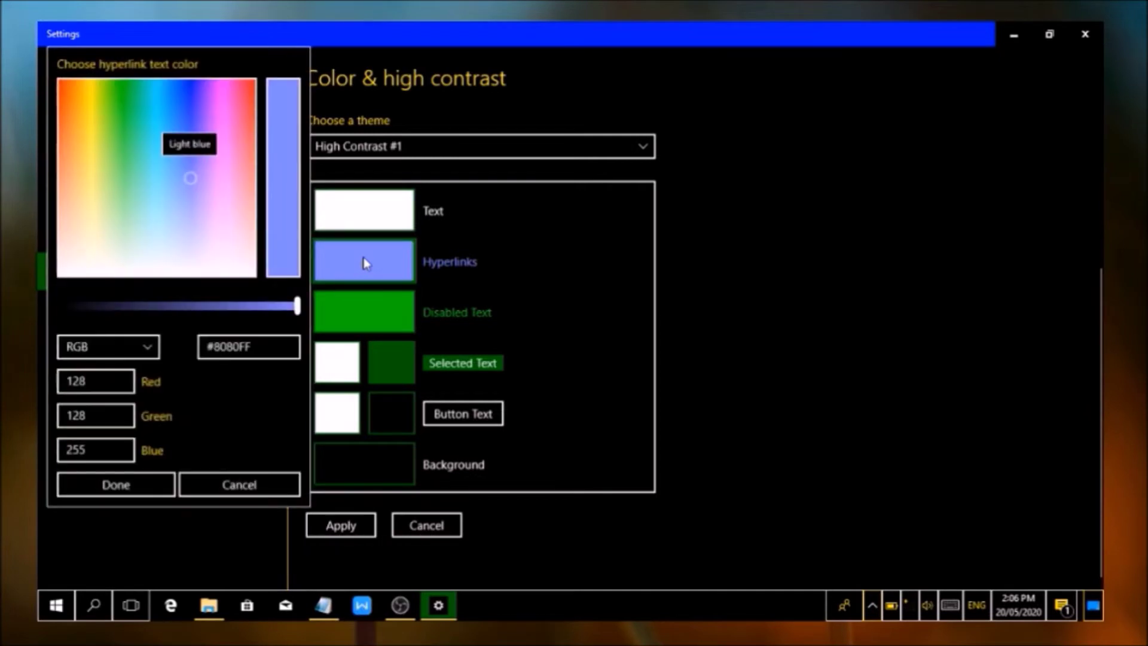
pyautogui.moveTo(253, 347); pyautogui.dragTo(206, 346)
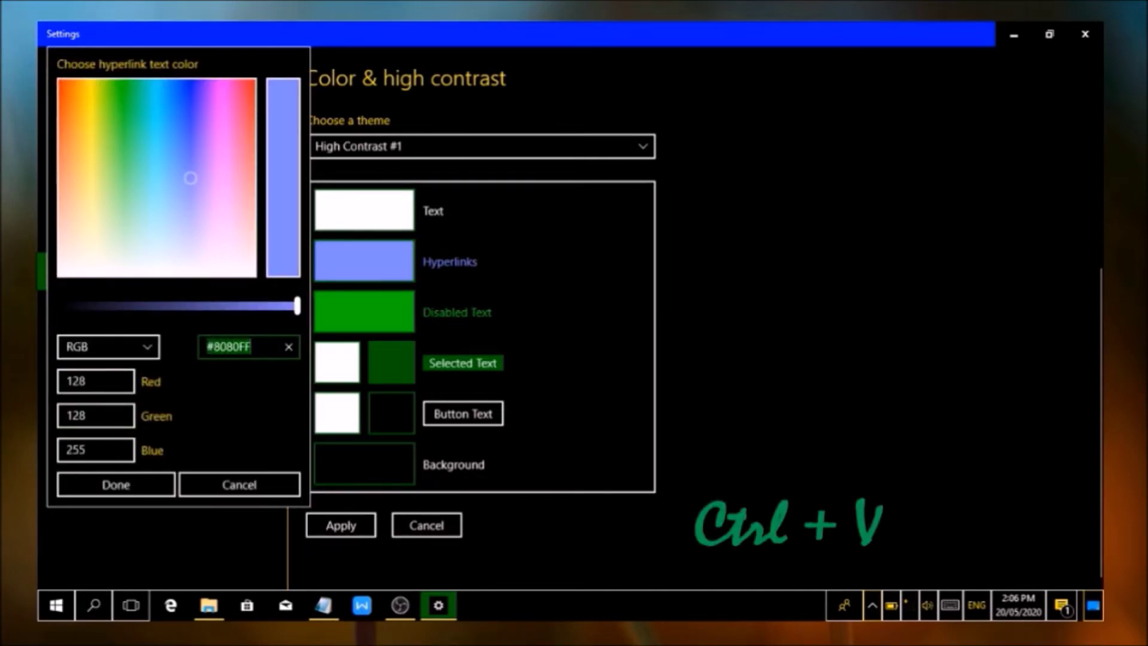
pyautogui.hotkey('ctrl', 'v')
pyautogui.click(99, 479)
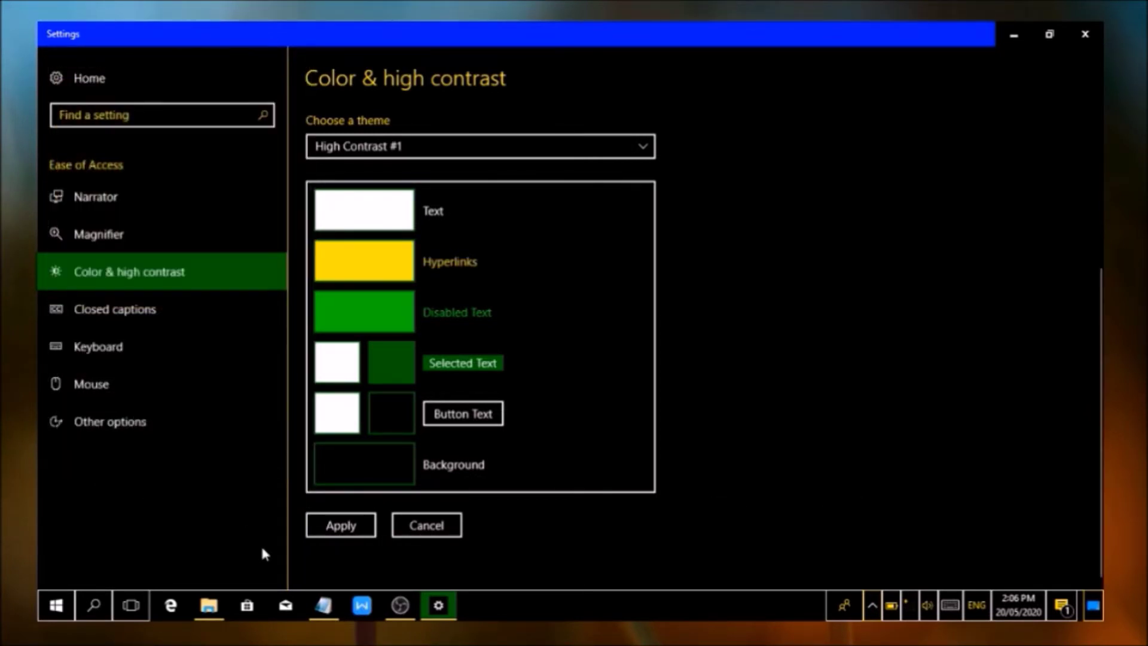
# Step: Copy the Disabled Text color code #3FF23F from ThemeColors.txt and set it as the theme's disabled text color
pyautogui.click(324, 605)
pyautogui.moveTo(534, 400); pyautogui.dragTo(468, 399)
pyautogui.hotkey('ctrl', 'c')
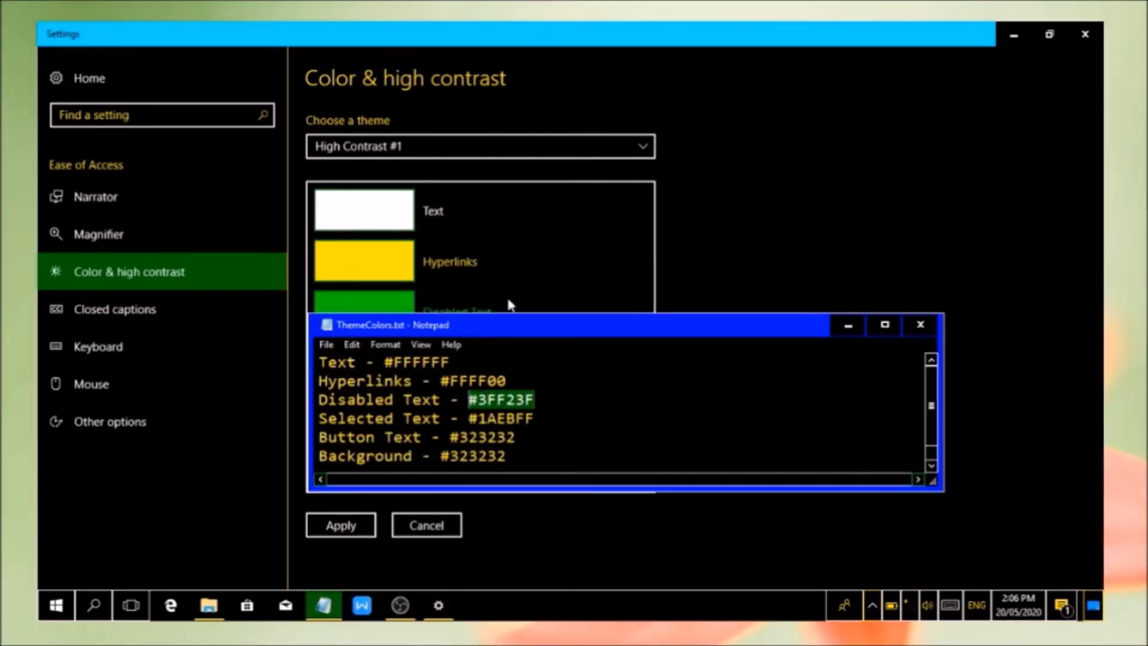
pyautogui.click(367, 303)
pyautogui.moveTo(254, 382); pyautogui.dragTo(207, 381)
pyautogui.hotkey('ctrl', 'v')
pyautogui.click(131, 515)
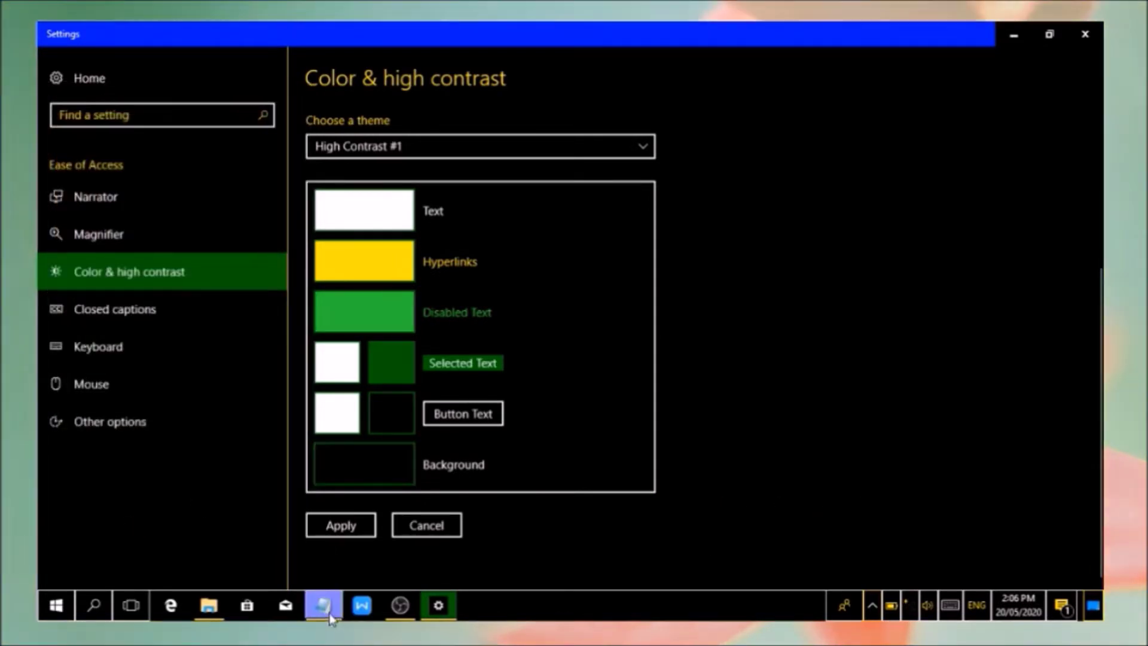
# Step: Copy the Selected Text color code #1AEBFF from ThemeColors.txt and set it as the selected text background color
pyautogui.click(324, 605)
pyautogui.moveTo(469, 418); pyautogui.dragTo(534, 418)
pyautogui.hotkey('ctrl', 'c')
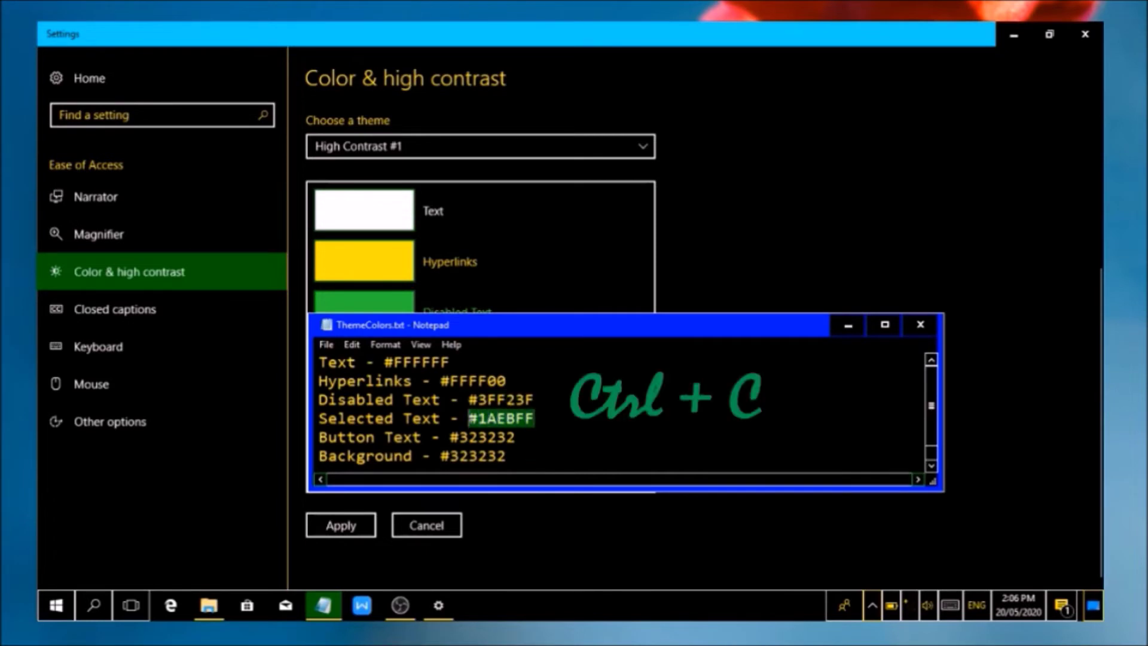
pyautogui.click(223, 544)
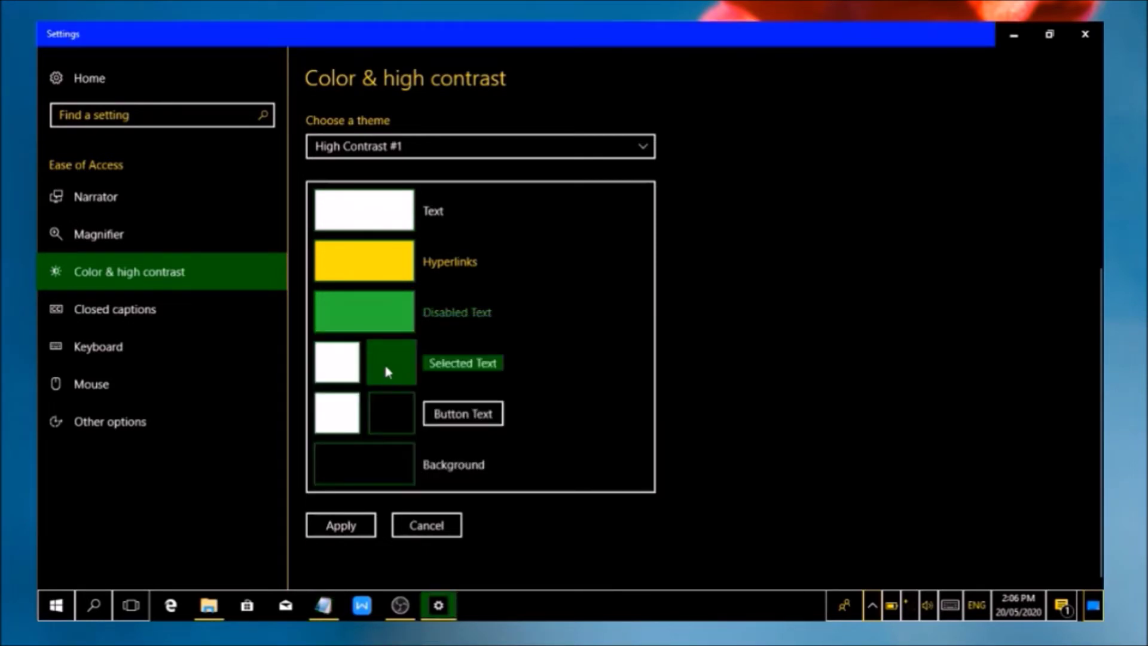
pyautogui.click(384, 361)
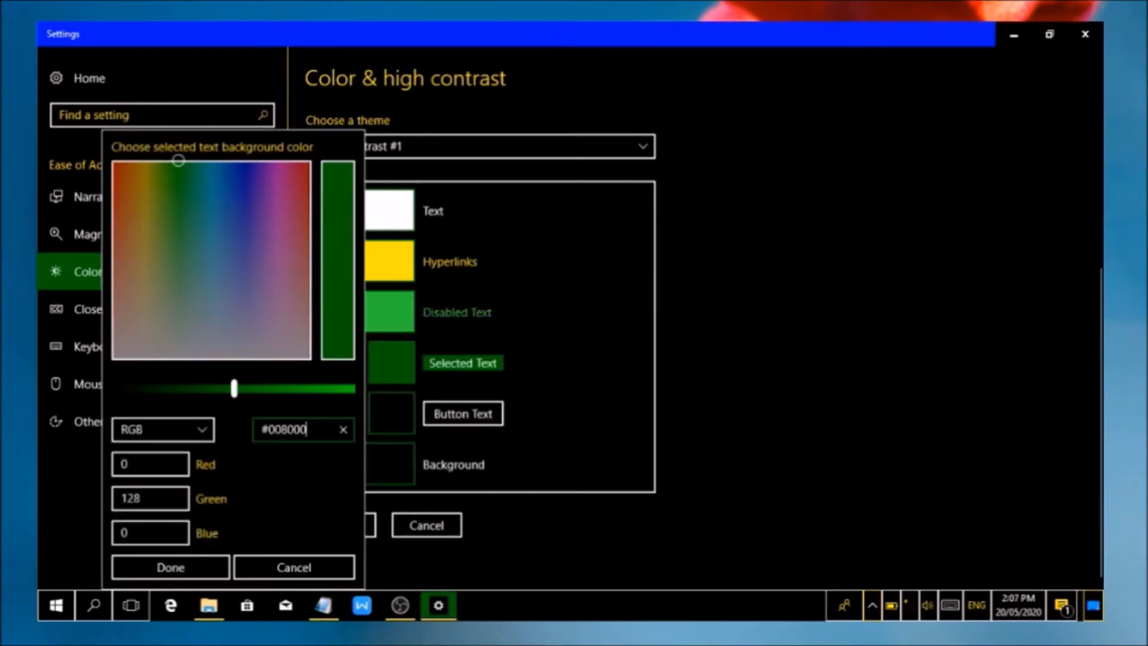
pyautogui.hotkey('ctrl', 'a')
pyautogui.hotkey('ctrl', 'v')
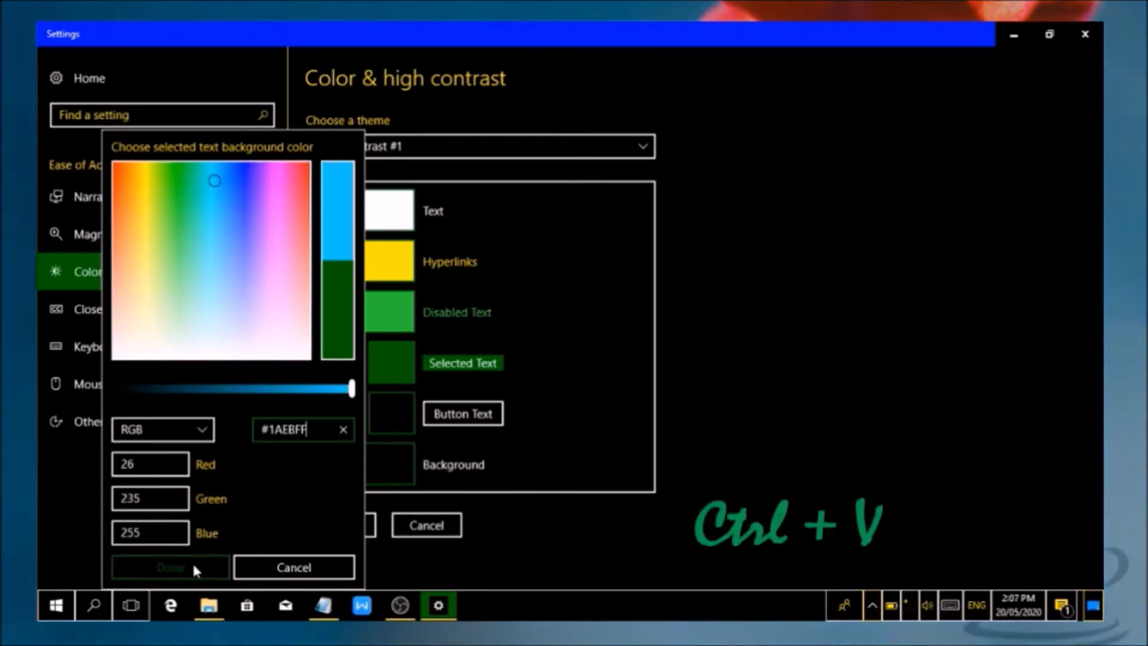
pyautogui.click(193, 567)
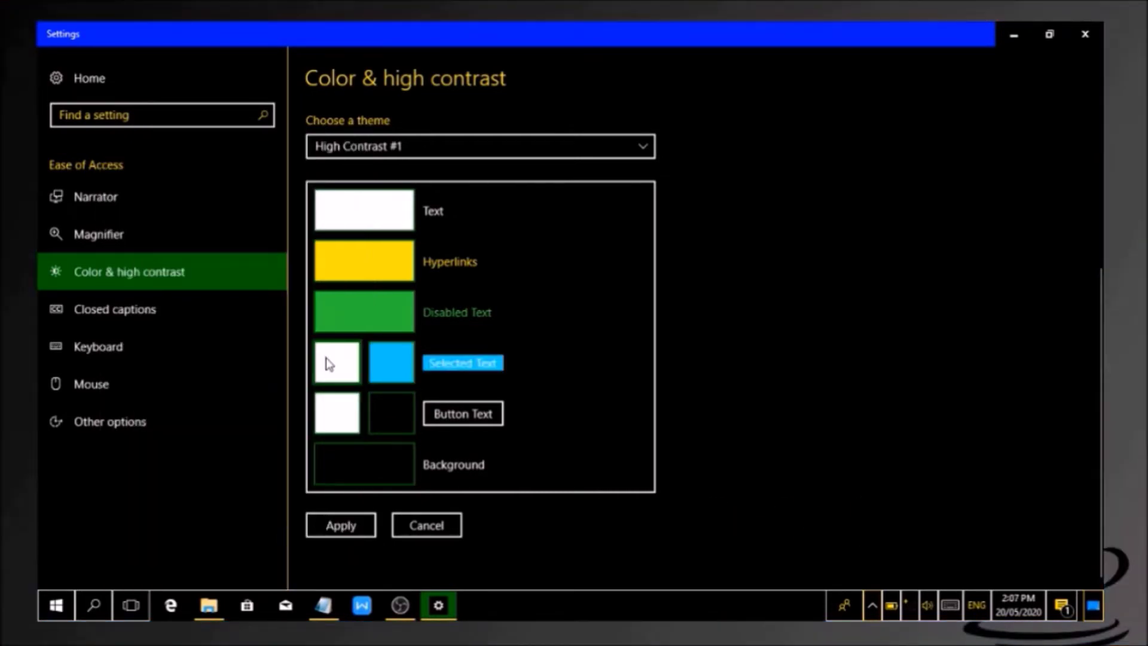
# Step: Set the selected text color to the blue #002DFF in the color picker
pyautogui.click(327, 361)
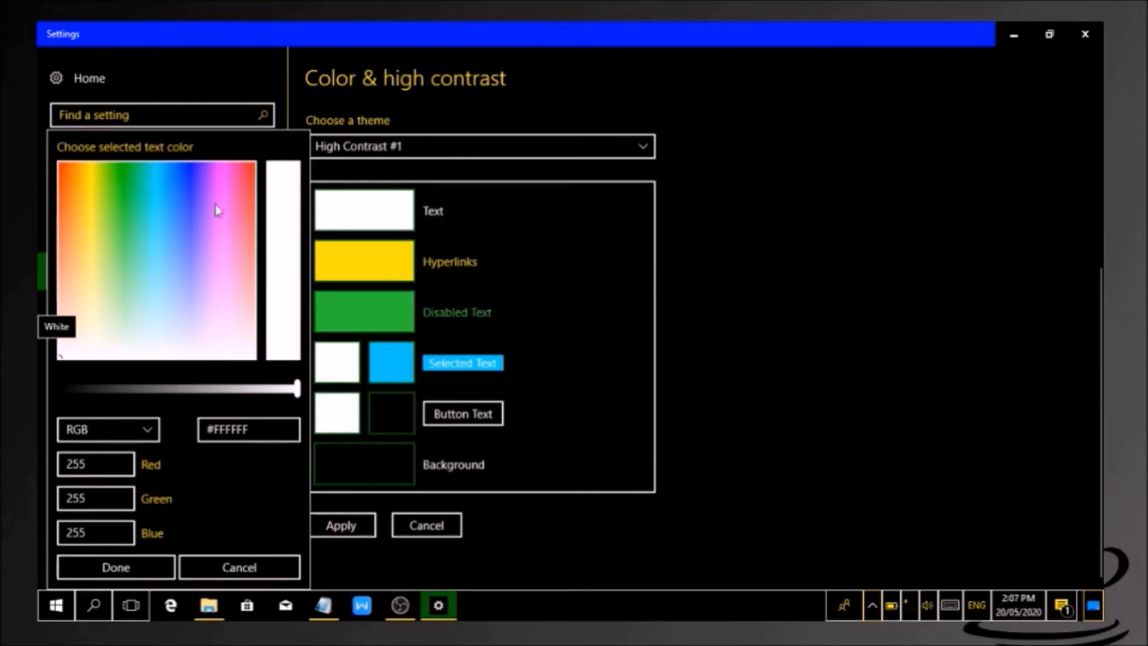
pyautogui.moveTo(192, 205); pyautogui.dragTo(185, 159)
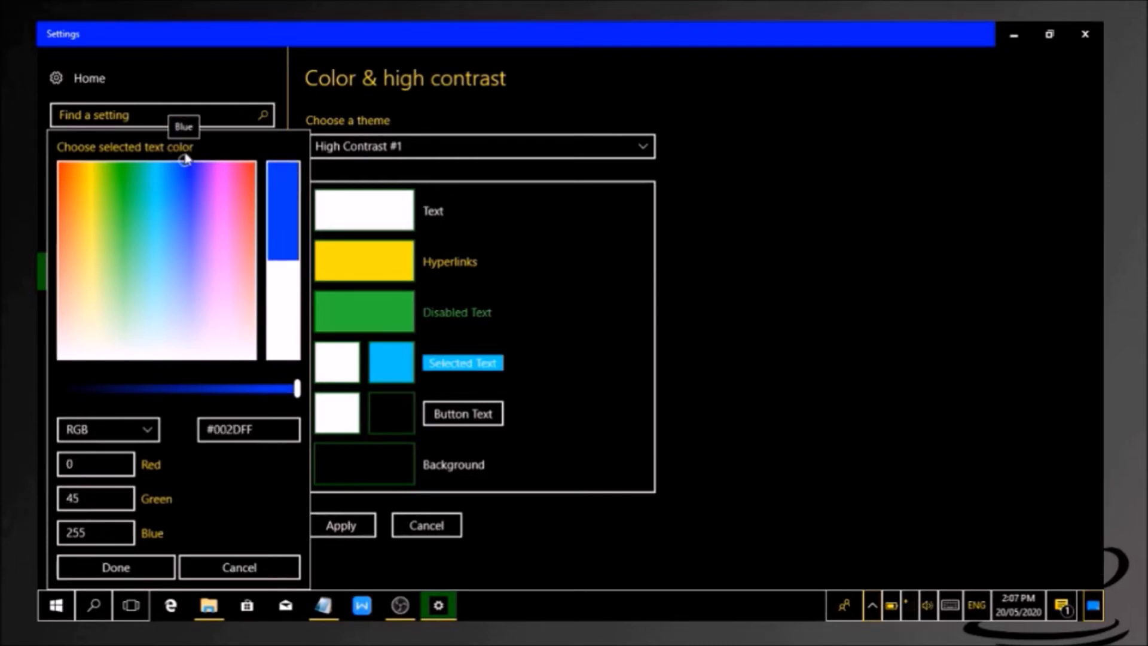
pyautogui.click(143, 570)
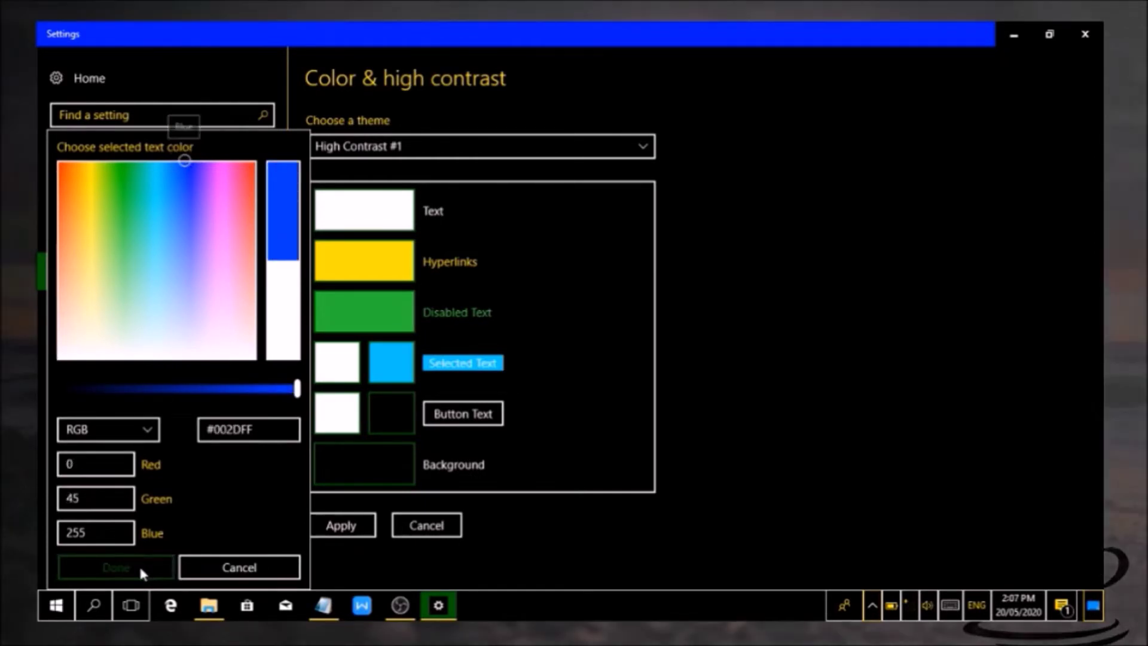
# Step: Copy the Button Text color code #323232 from ThemeColors.txt
pyautogui.click(323, 605)
pyautogui.press('Down')
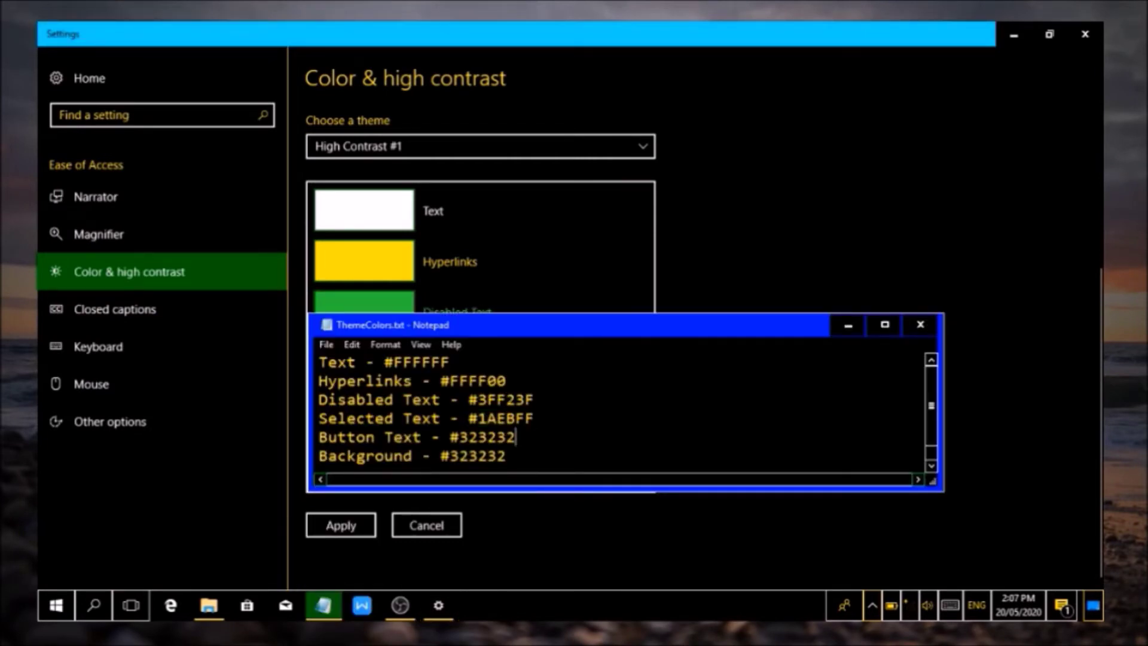
pyautogui.hotkey('shift', 'Left')
pyautogui.hotkey('shift', 'Left')
pyautogui.hotkey('shift', 'Left')
pyautogui.hotkey('shift', 'Left')
pyautogui.hotkey('shift', 'Left')
pyautogui.hotkey('shift', 'Left')
pyautogui.hotkey('shift', 'Left')
pyautogui.hotkey('ctrl', 'c')
# Step: Set the theme's button background color to the copied code #323232
pyautogui.click(192, 496)
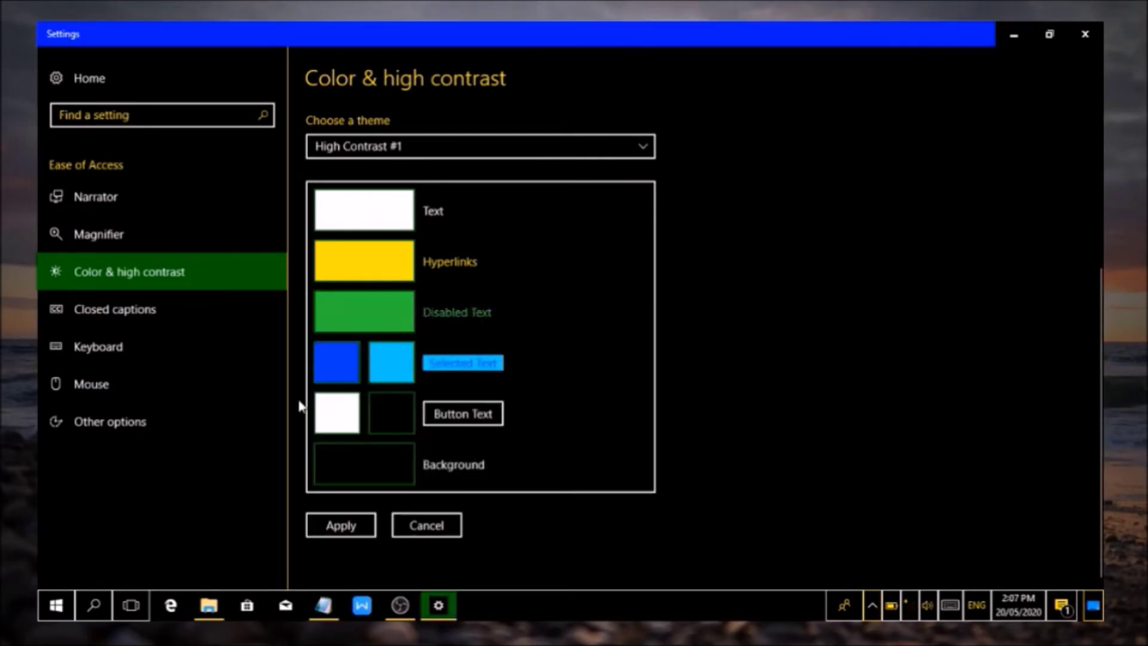
pyautogui.click(379, 404)
pyautogui.click(253, 436)
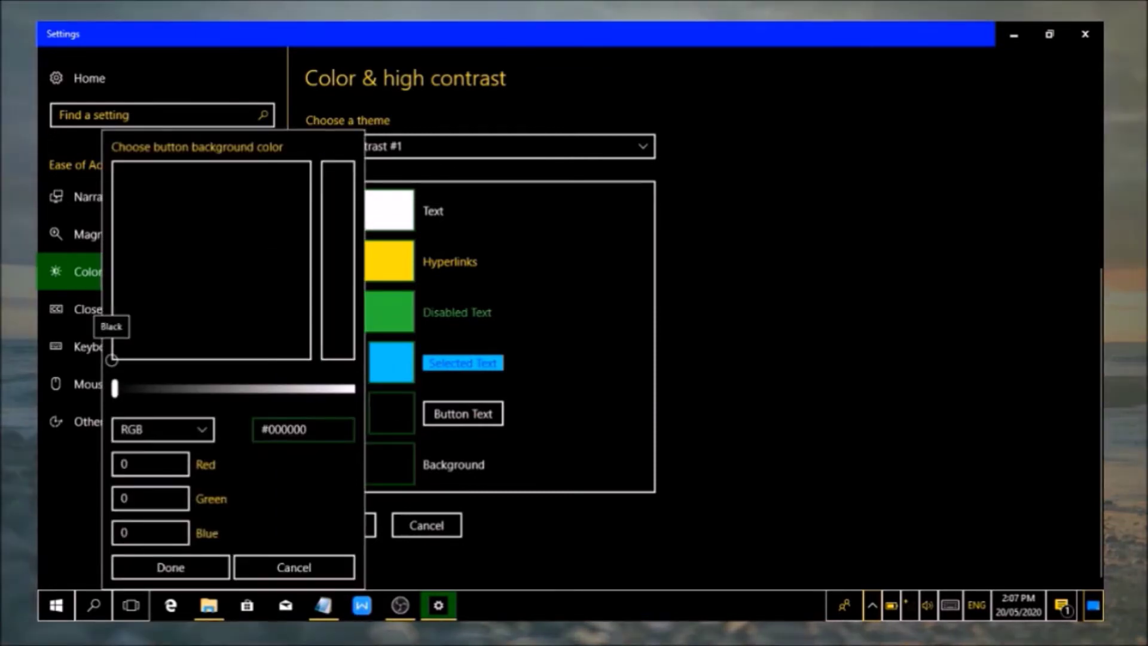
pyautogui.hotkey('ctrl', 'a')
pyautogui.hotkey('ctrl', 'v')
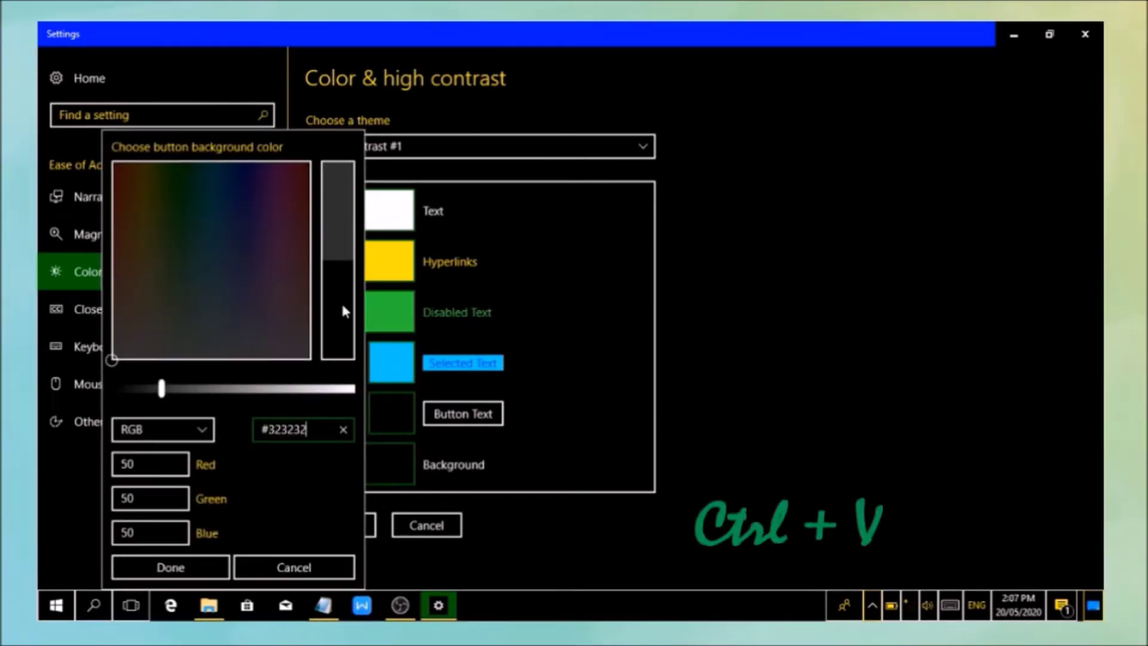
pyautogui.click(179, 565)
# Step: Set the theme's Background color to the same copied code #323232
pyautogui.click(377, 485)
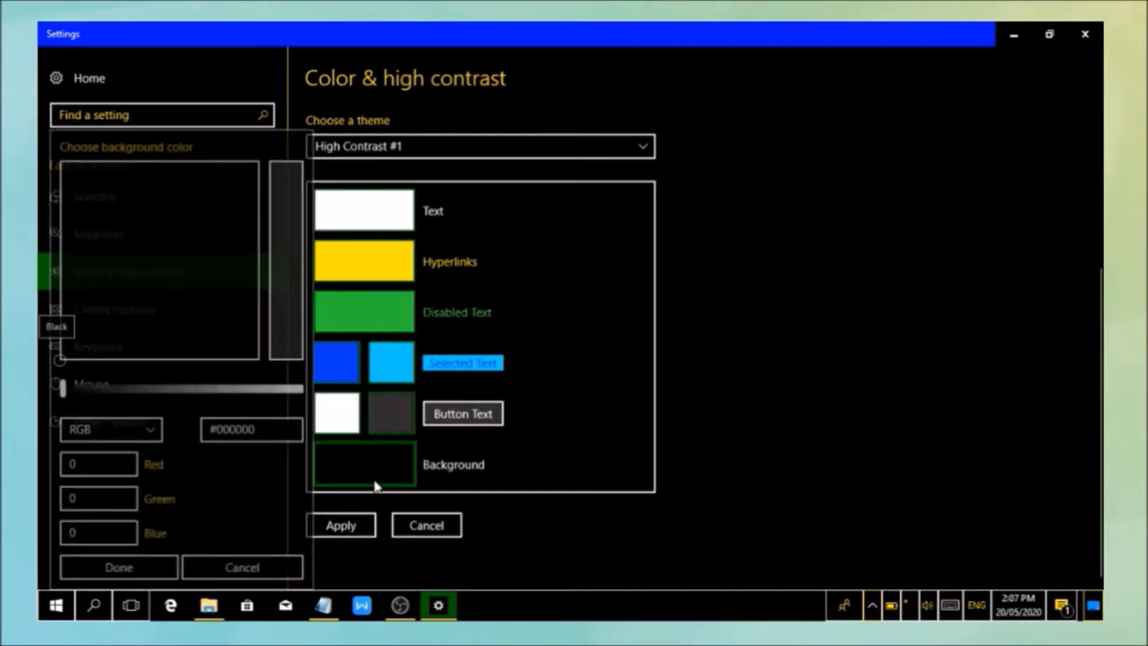
pyautogui.hotkey('ctrl', 'a')
pyautogui.hotkey('ctrl', 'v')
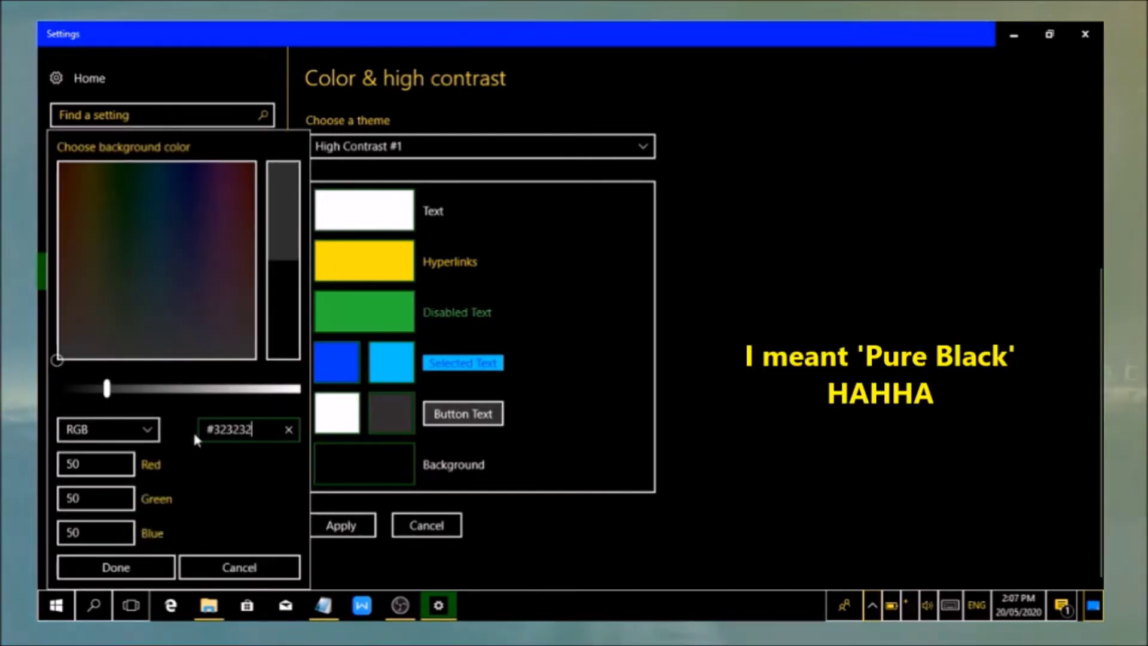
pyautogui.click(95, 565)
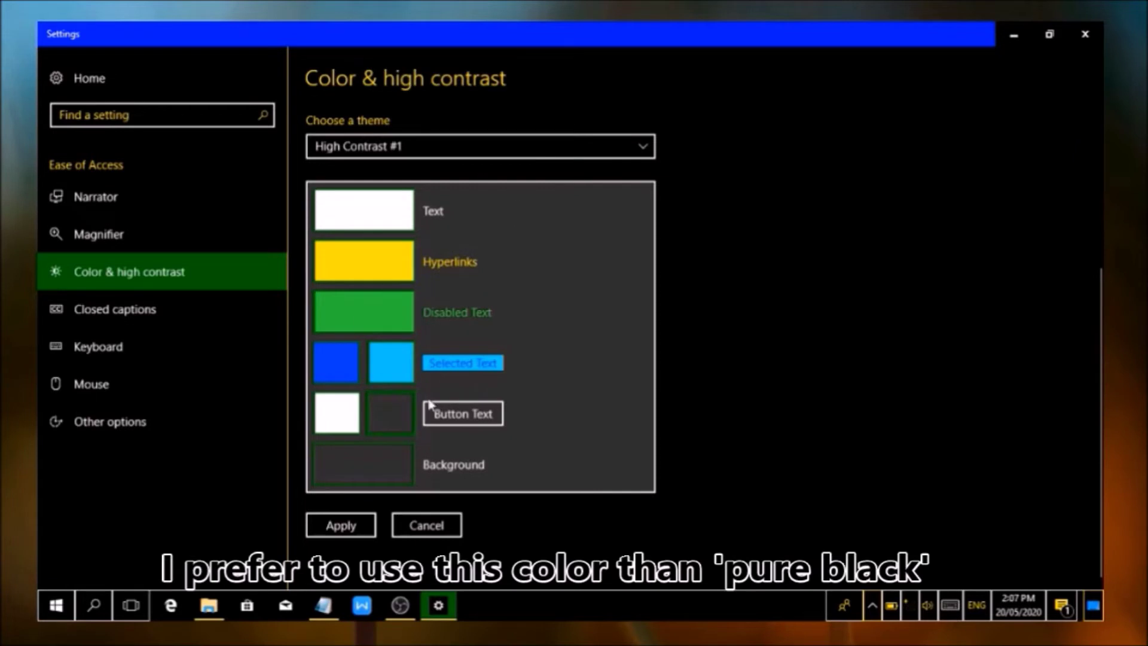
# Step: Apply the customized colors and save them as a new theme named theme_Dark
pyautogui.click(334, 528)
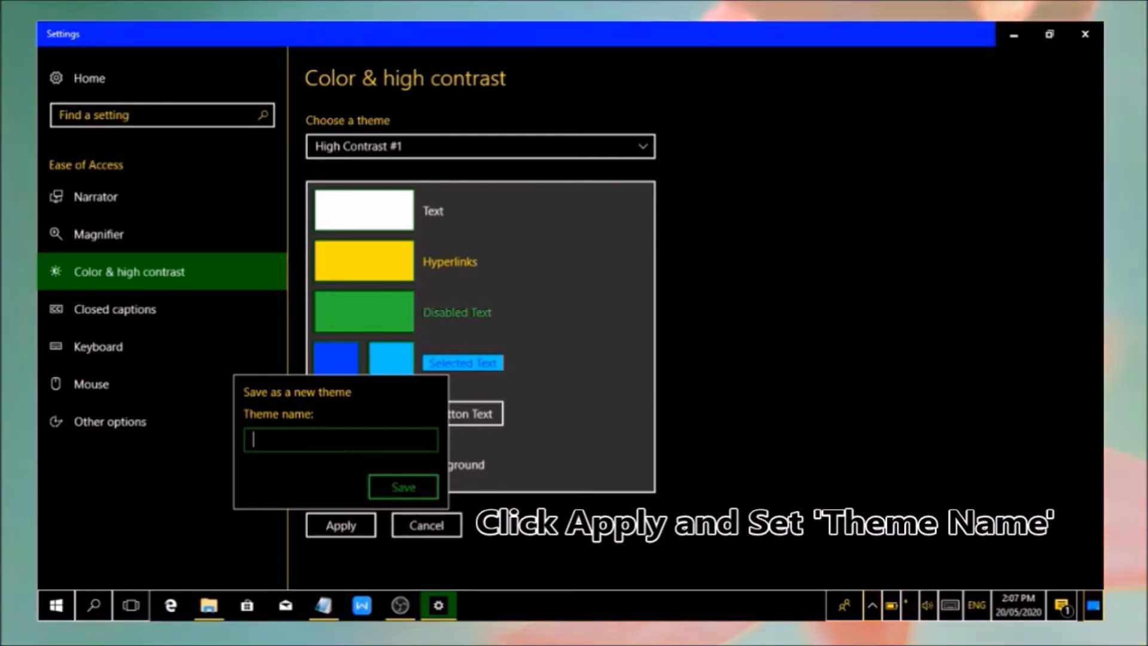
pyautogui.write('theme')
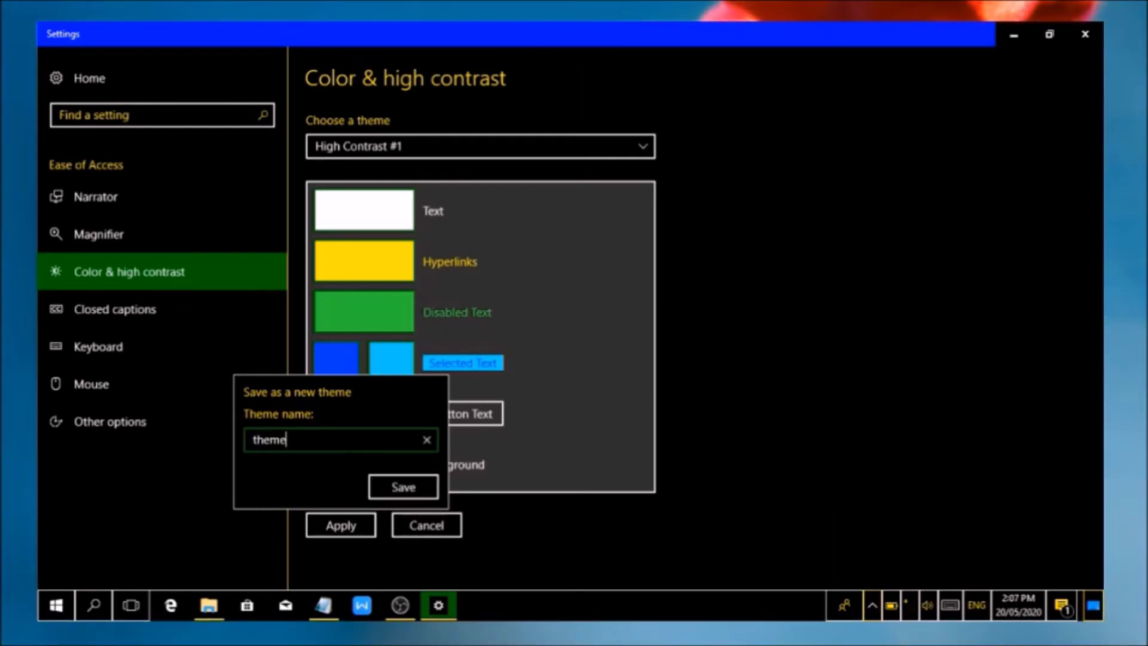
pyautogui.write('_')
pyautogui.press('capslock')
pyautogui.write('D')
pyautogui.press('capslock')
pyautogui.write('ark')
pyautogui.click(400, 473)
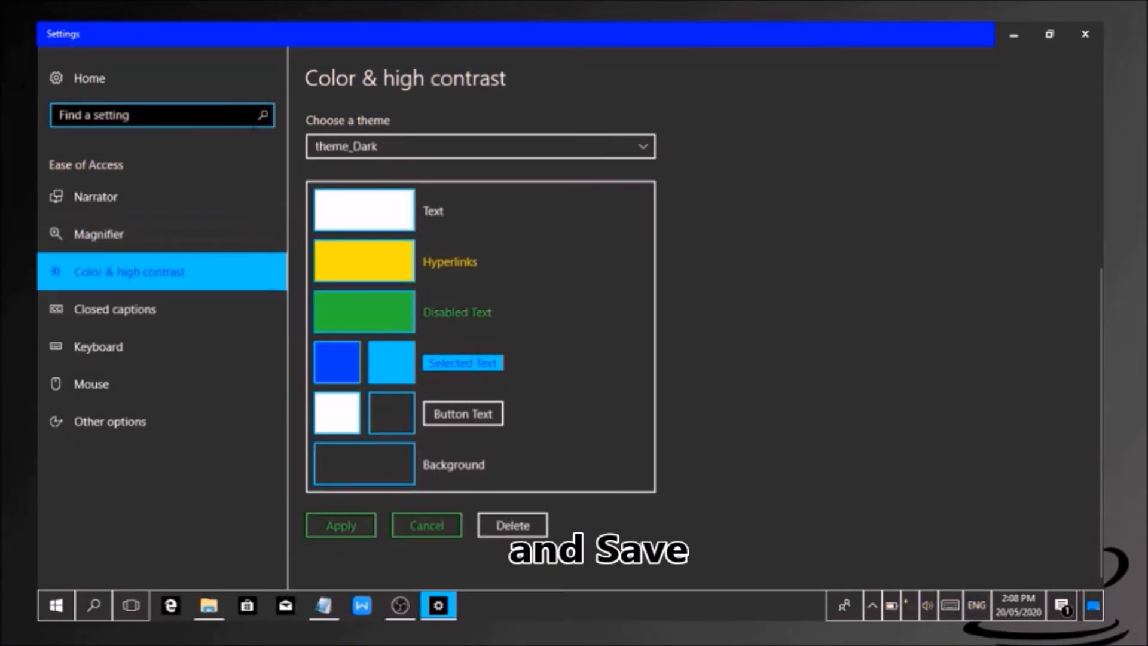
# Step: Examine how the saved theme looks in the maximized Files folder window, including the highlighting of selected items
pyautogui.click(209, 611)
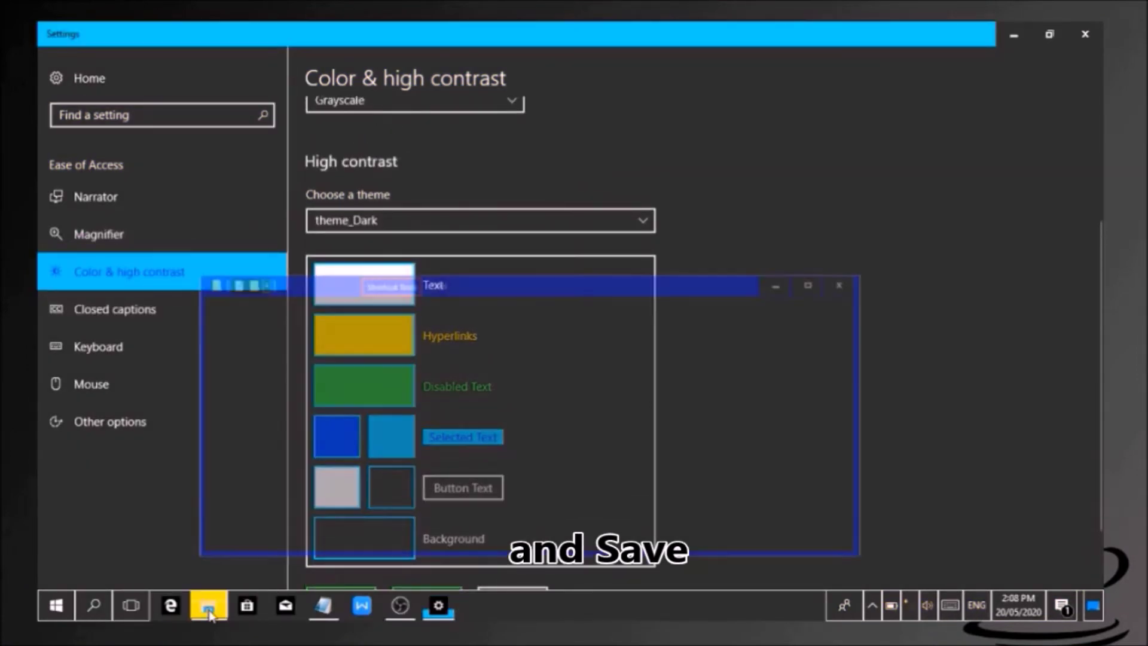
pyautogui.click(892, 233)
pyautogui.click(346, 298)
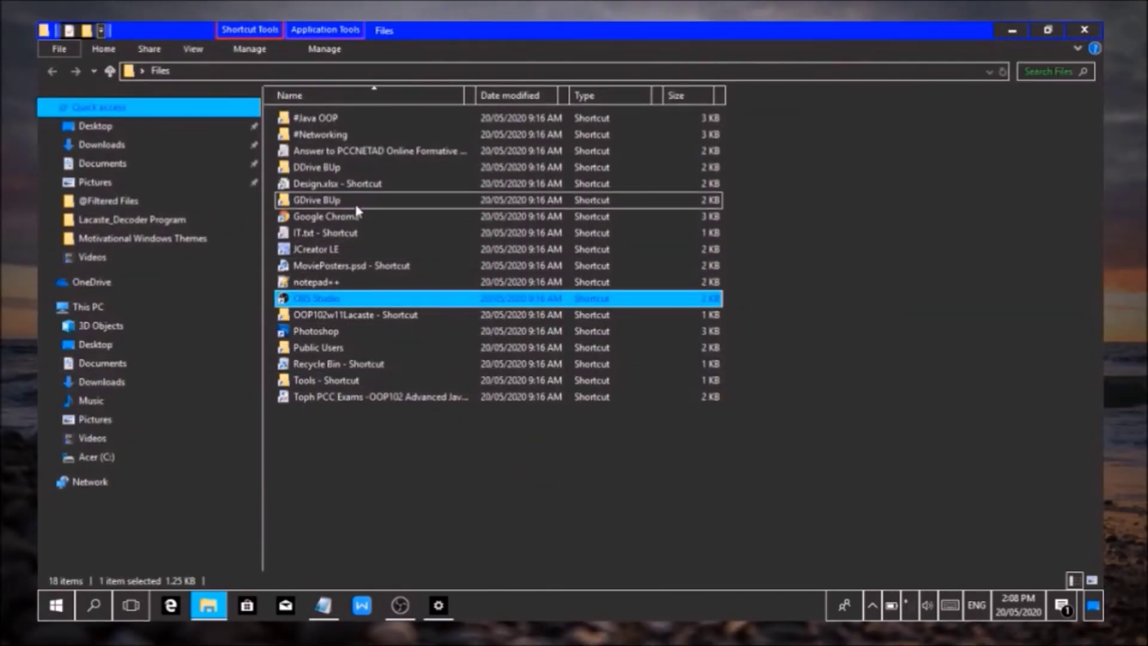
pyautogui.click(317, 200)
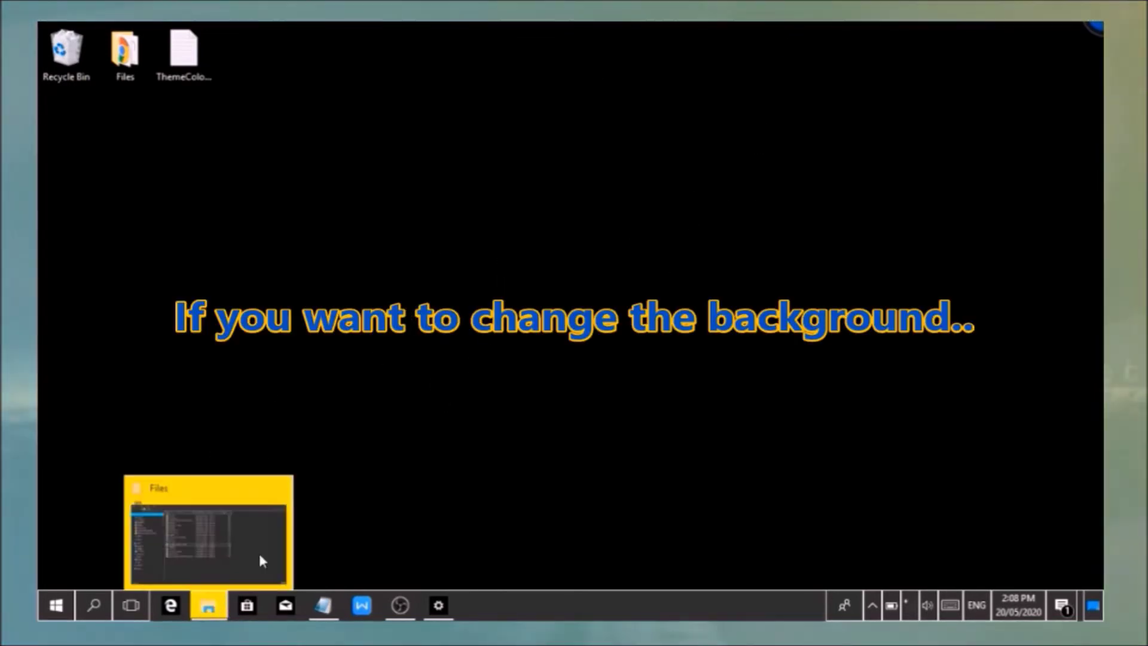
# Step: Bring up the Files folder window, maximize it and navigate to the C:\Windows\Web folder
pyautogui.click(209, 607)
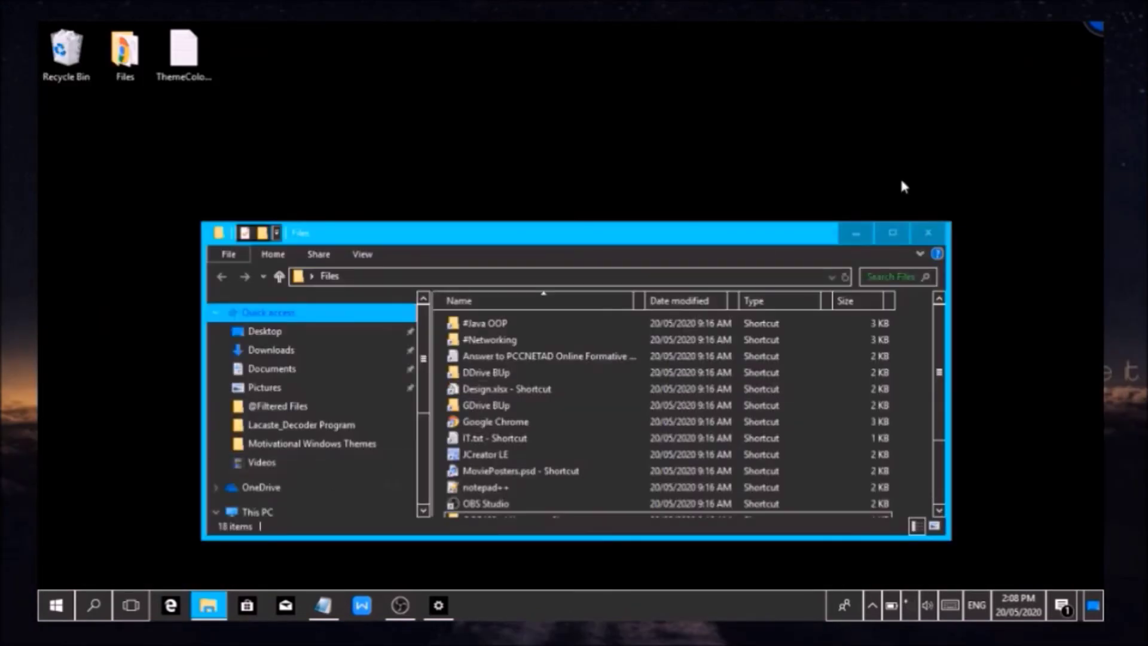
pyautogui.click(888, 230)
pyautogui.click(159, 458)
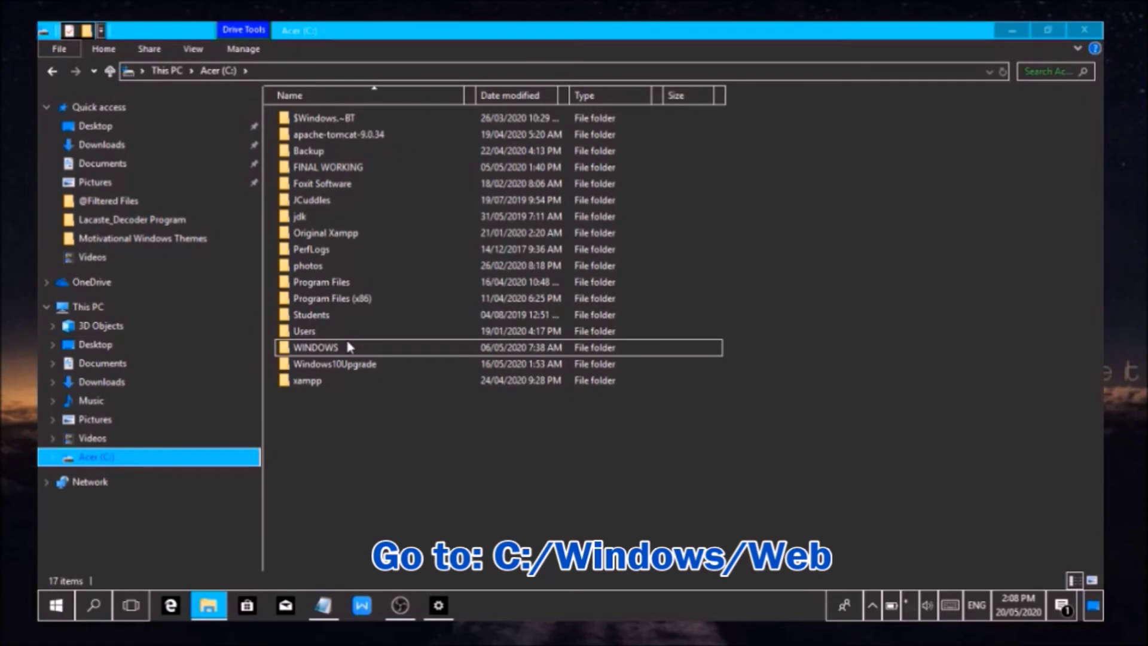
pyautogui.doubleClick(347, 347)
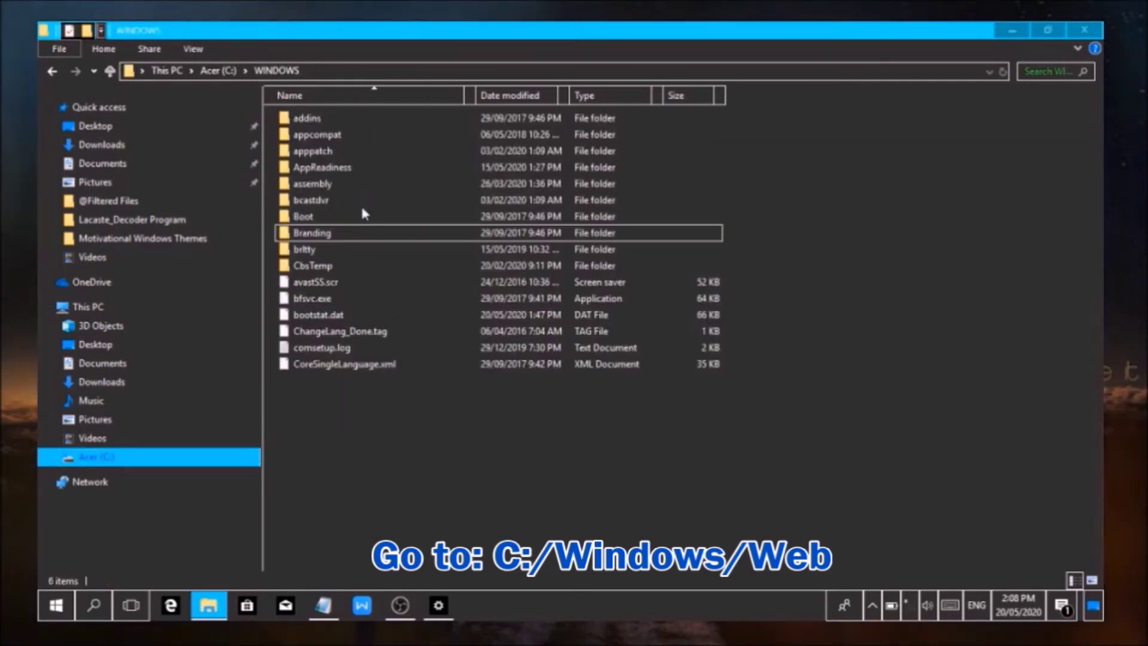
pyautogui.click(345, 302)
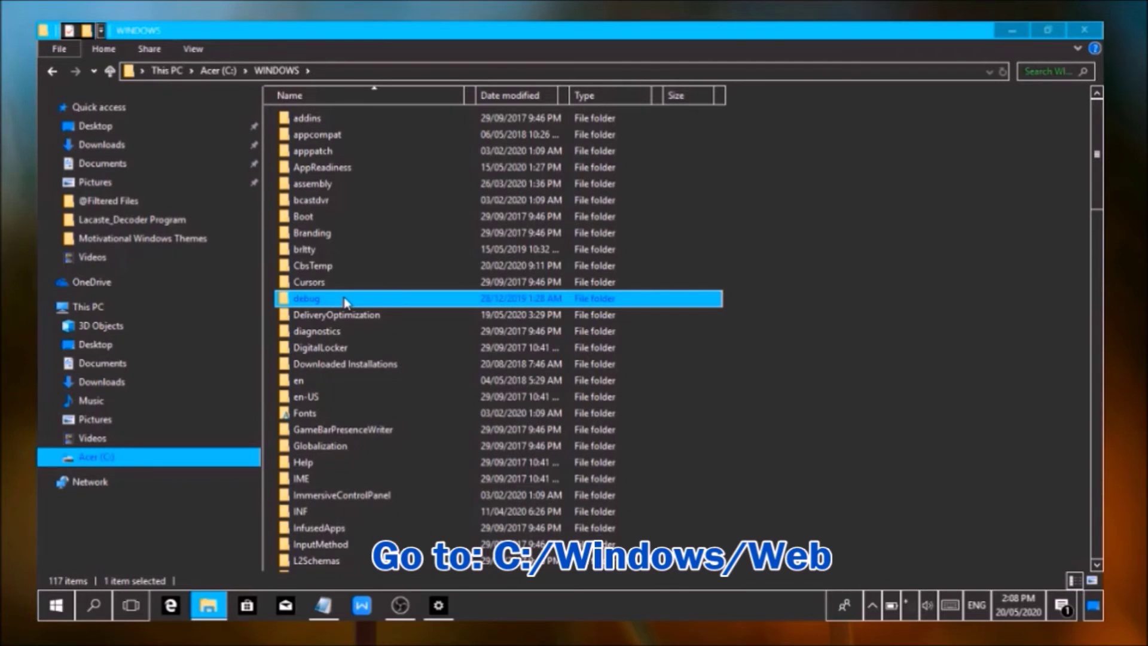
pyautogui.write('web')
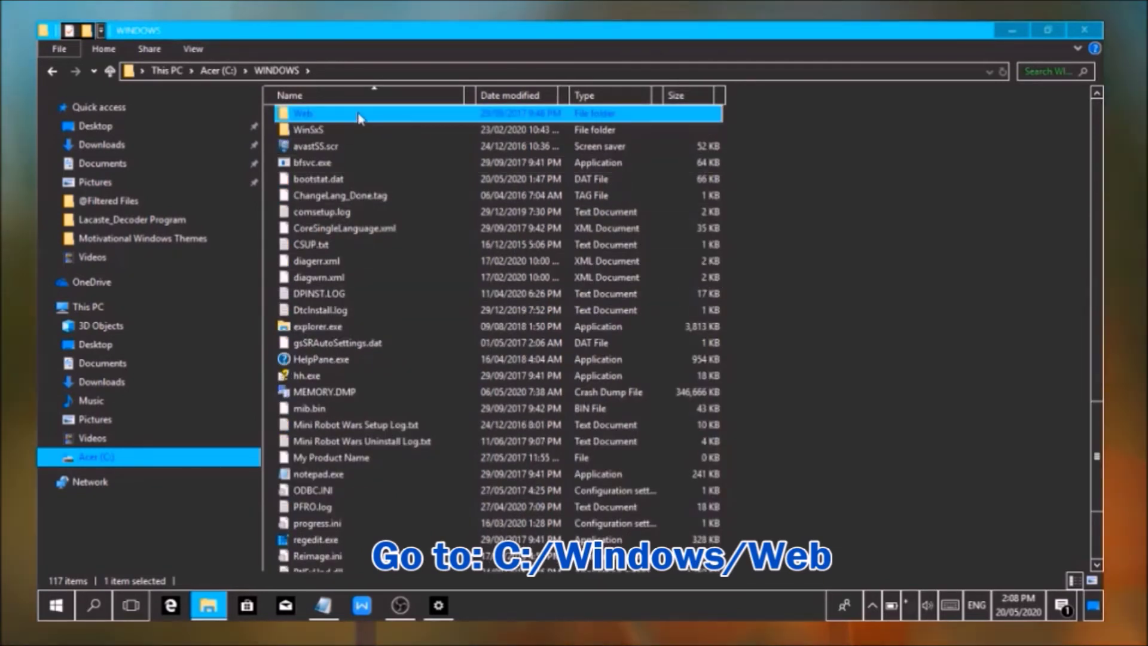
pyautogui.doubleClick(1097, 95)
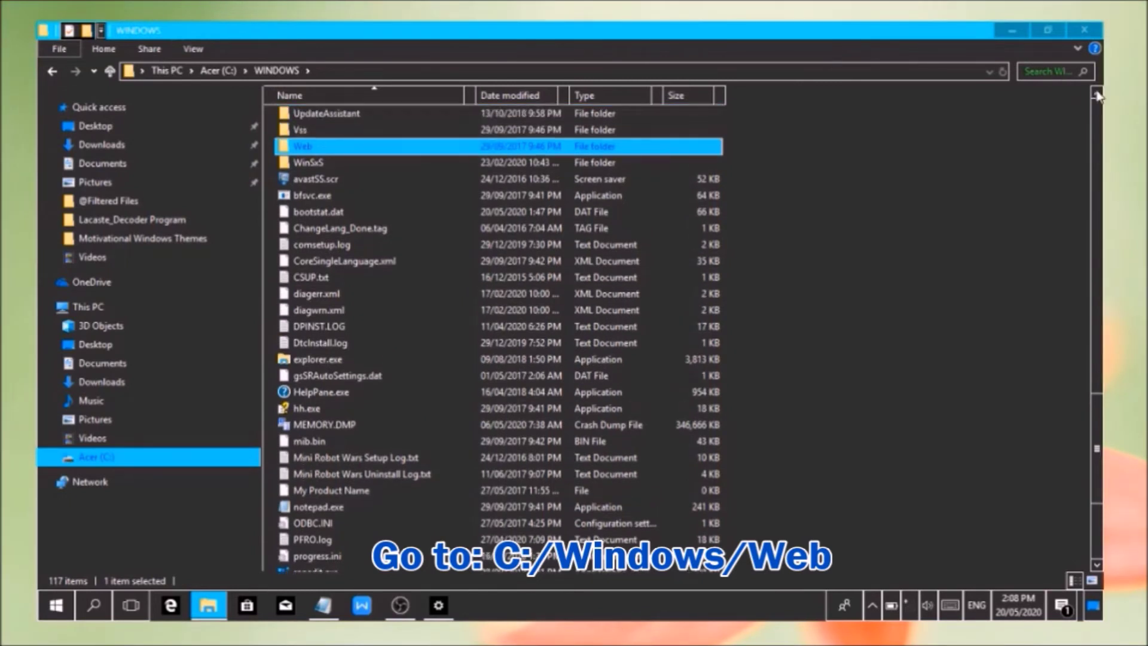
pyautogui.doubleClick(651, 152)
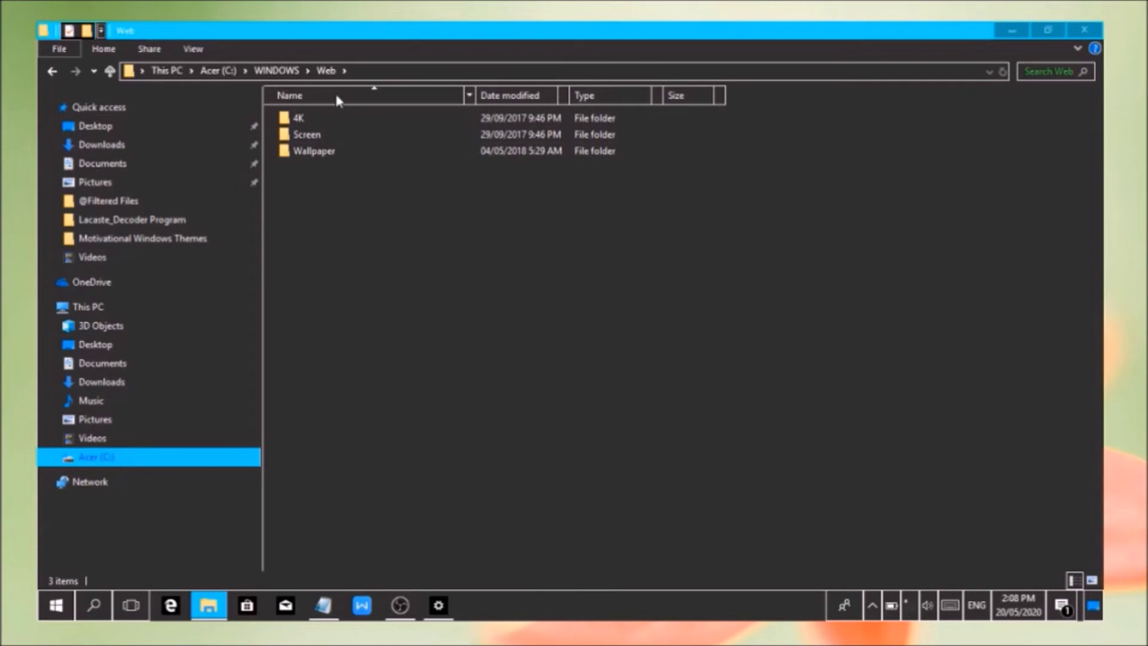
# Step: Look through the images in the 4K\Wallpaper\Windows and Screen subfolders and return to the Web folder
pyautogui.doubleClick(320, 120)
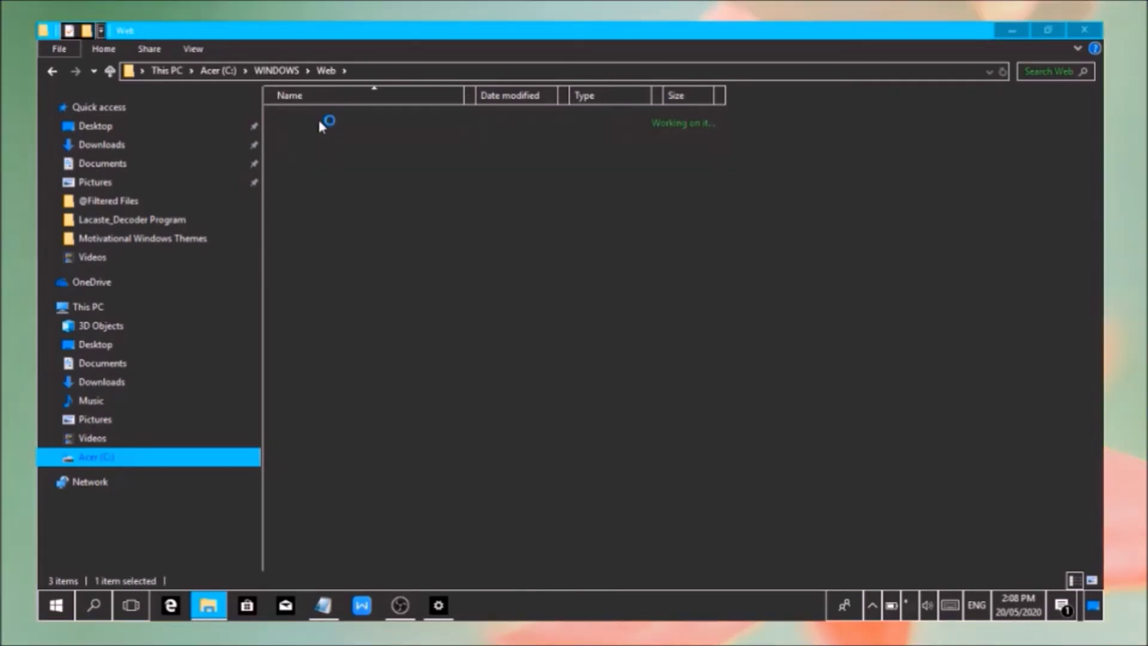
pyautogui.doubleClick(425, 122)
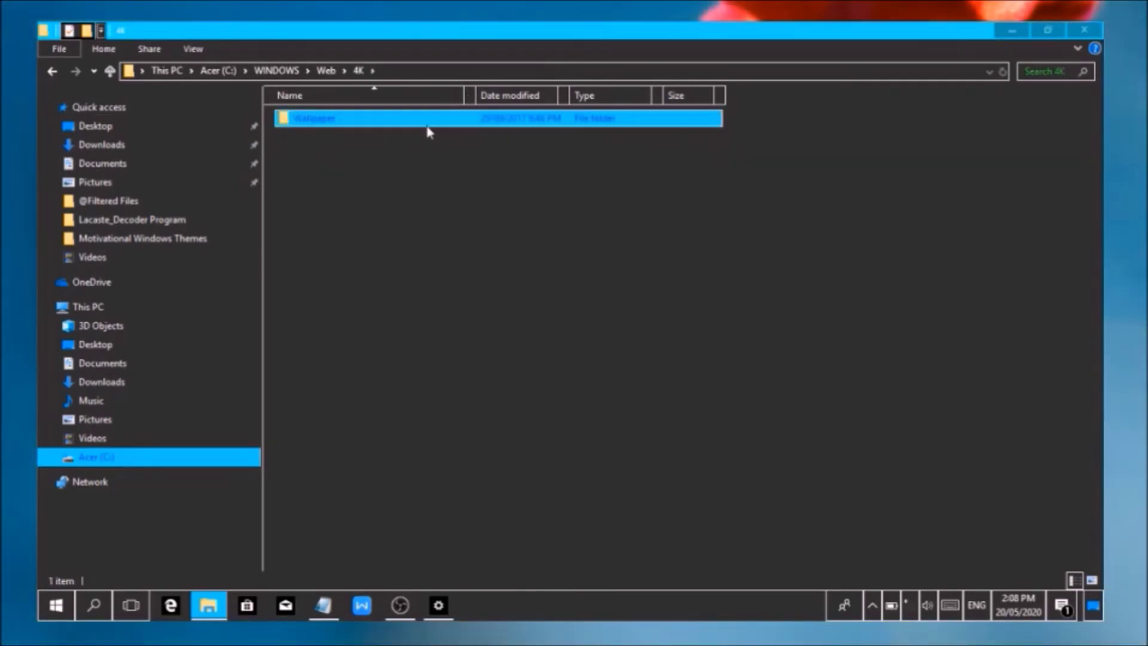
pyautogui.doubleClick(495, 122)
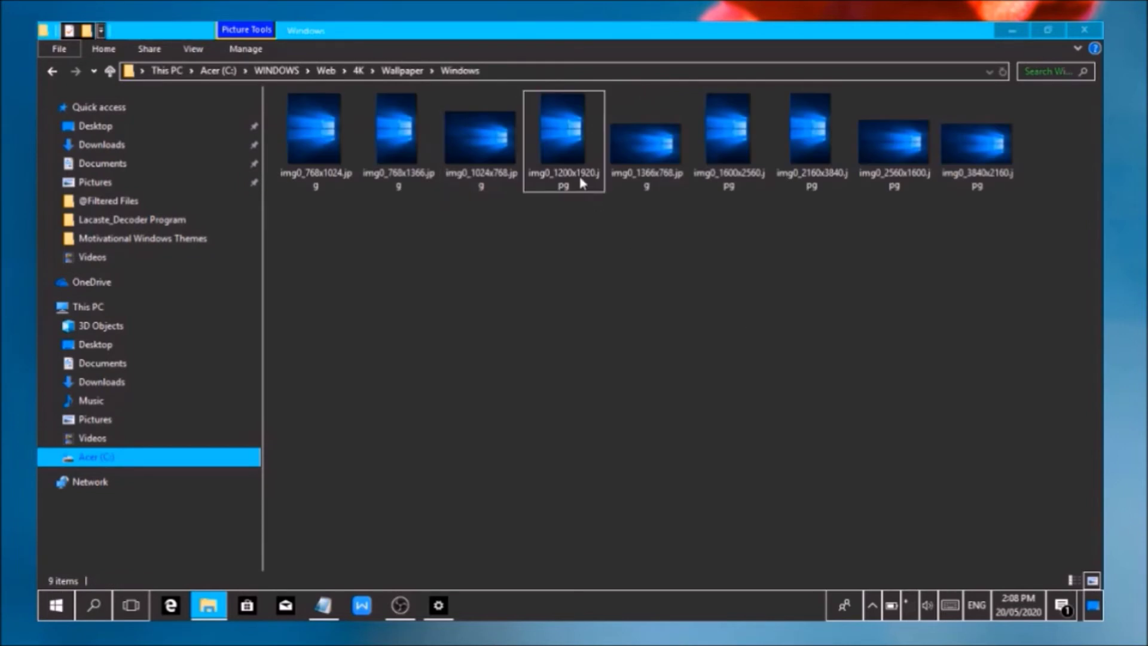
pyautogui.click(52, 72)
pyautogui.click(52, 72)
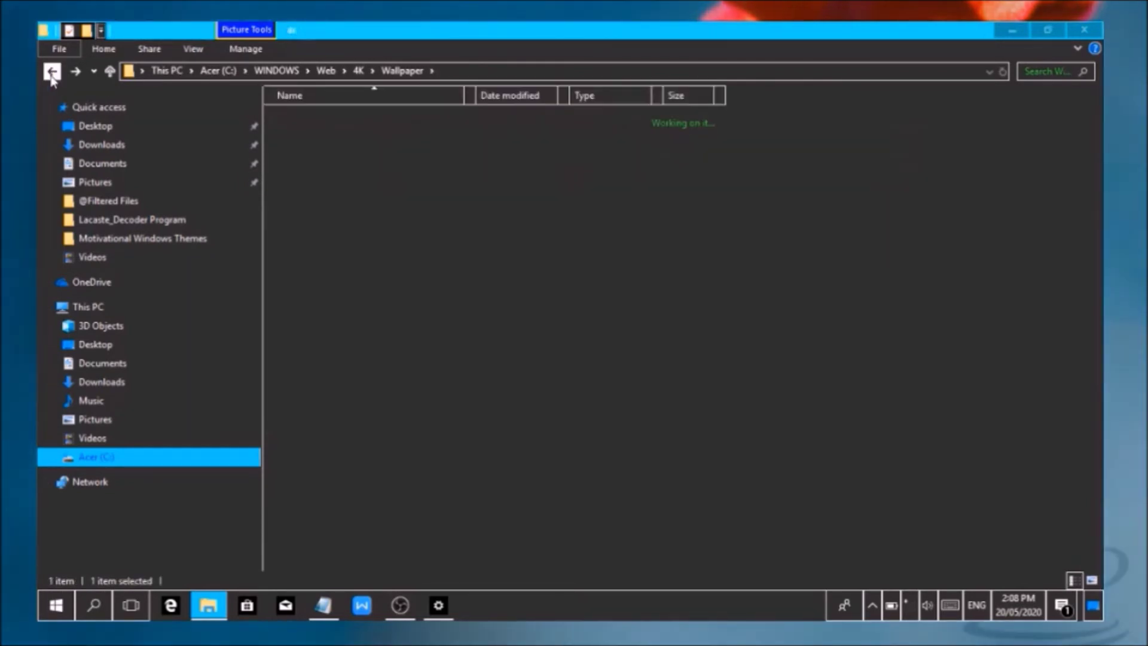
pyautogui.click(52, 72)
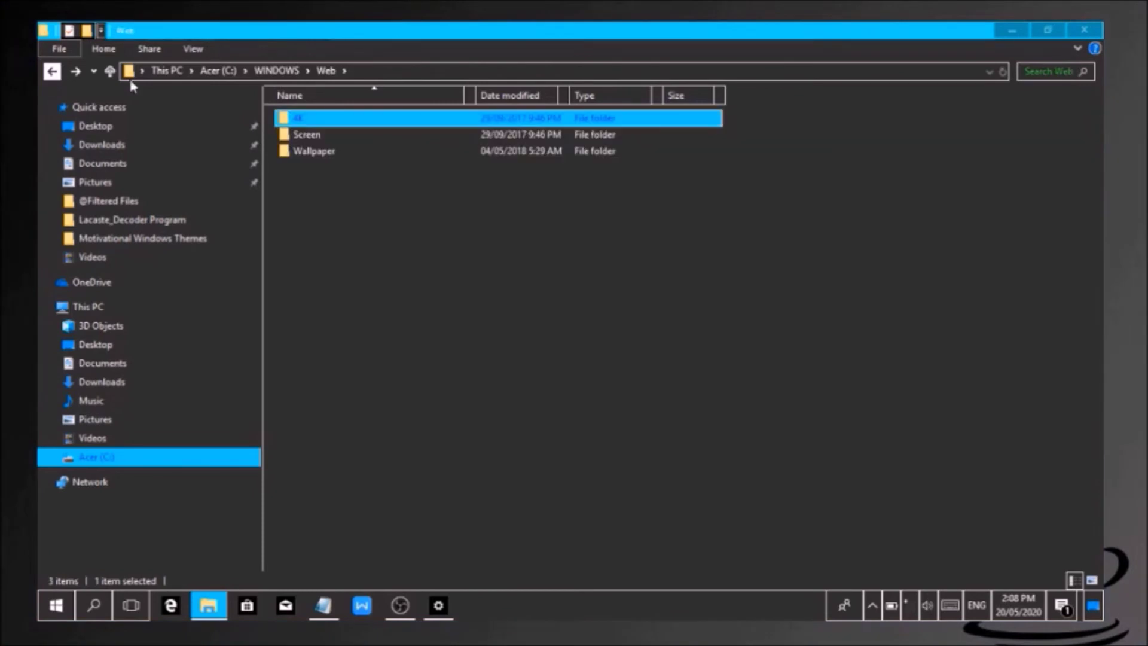
pyautogui.doubleClick(305, 135)
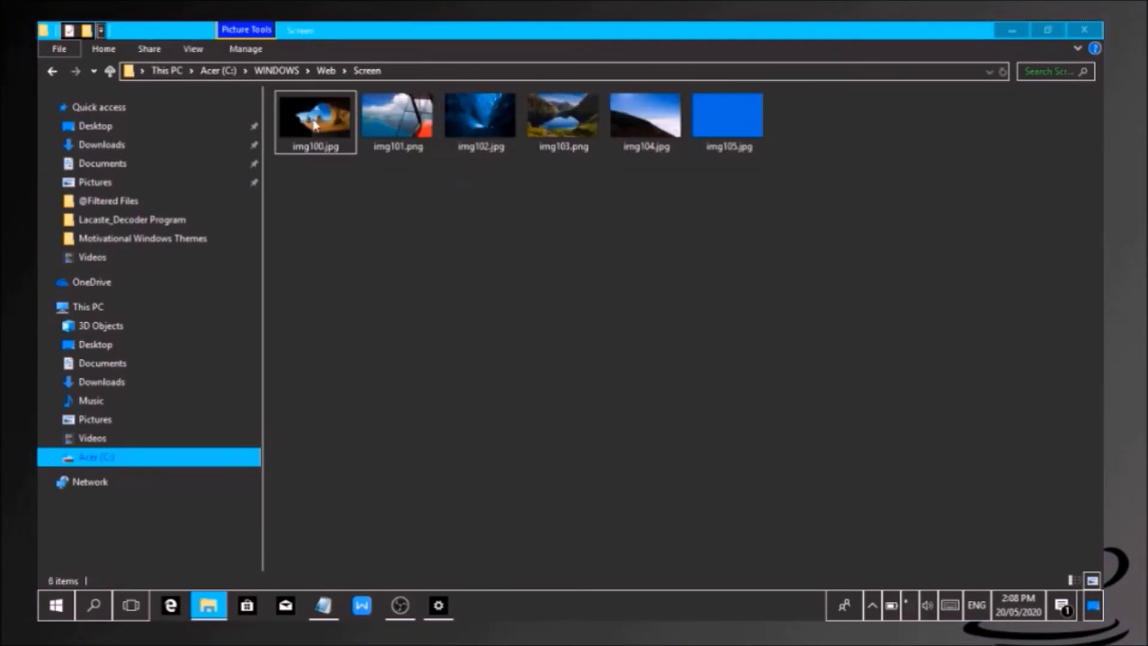
pyautogui.click(52, 71)
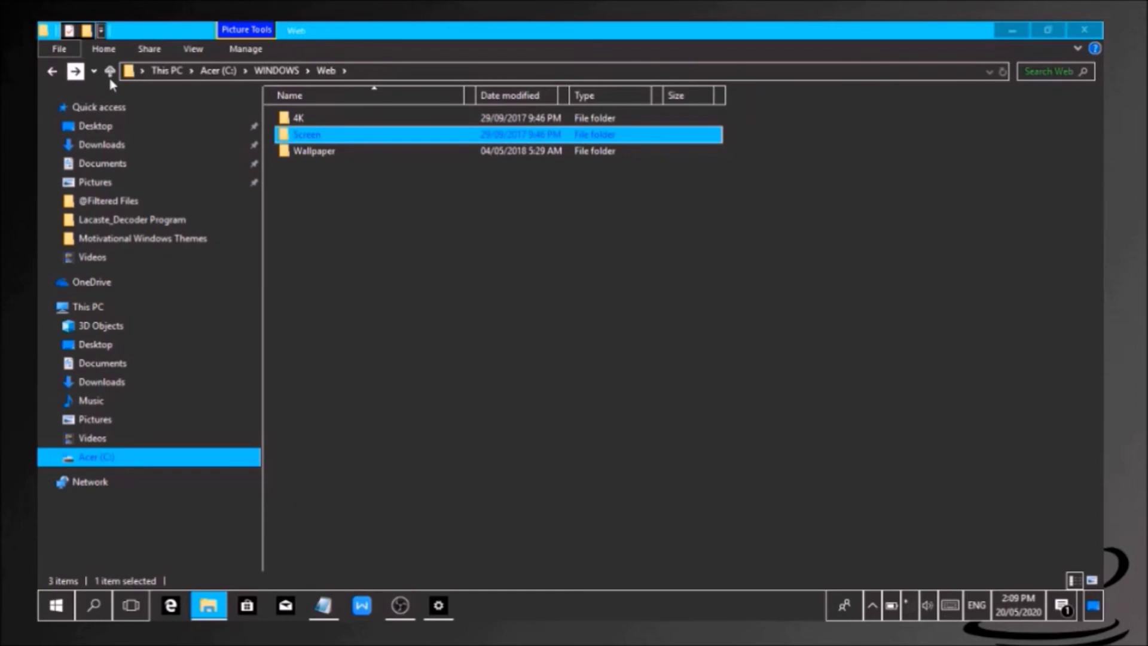
# Step: Set img11.jpg from the Wallpaper\Flowers subfolder as the desktop background and minimize the folder window
pyautogui.doubleClick(393, 149)
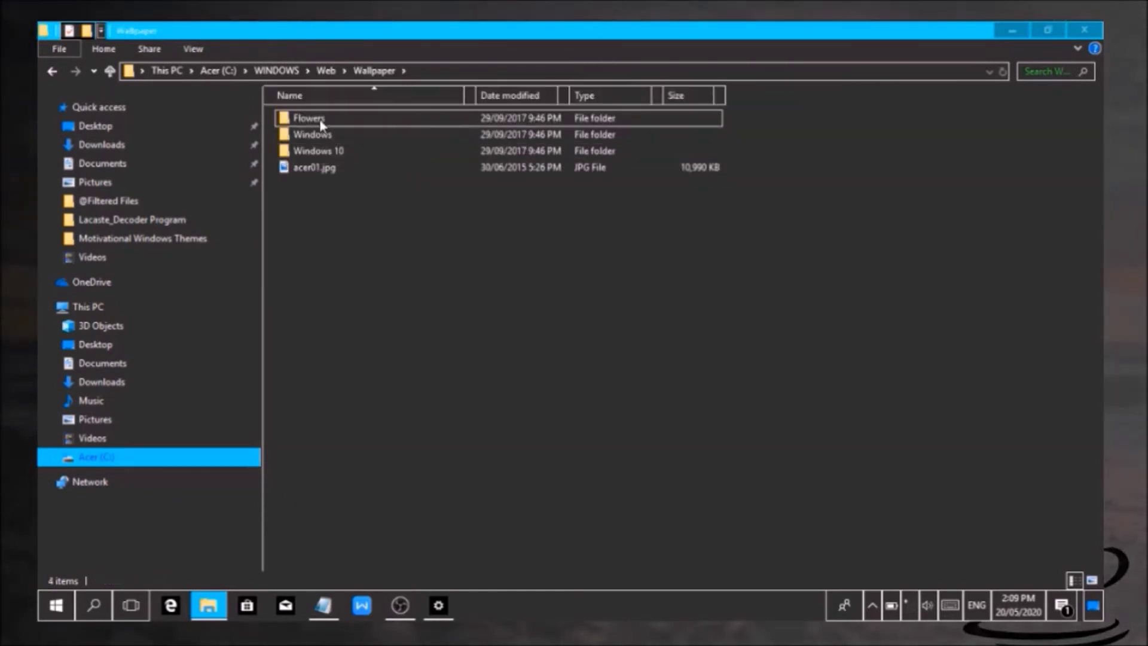
pyautogui.doubleClick(321, 118)
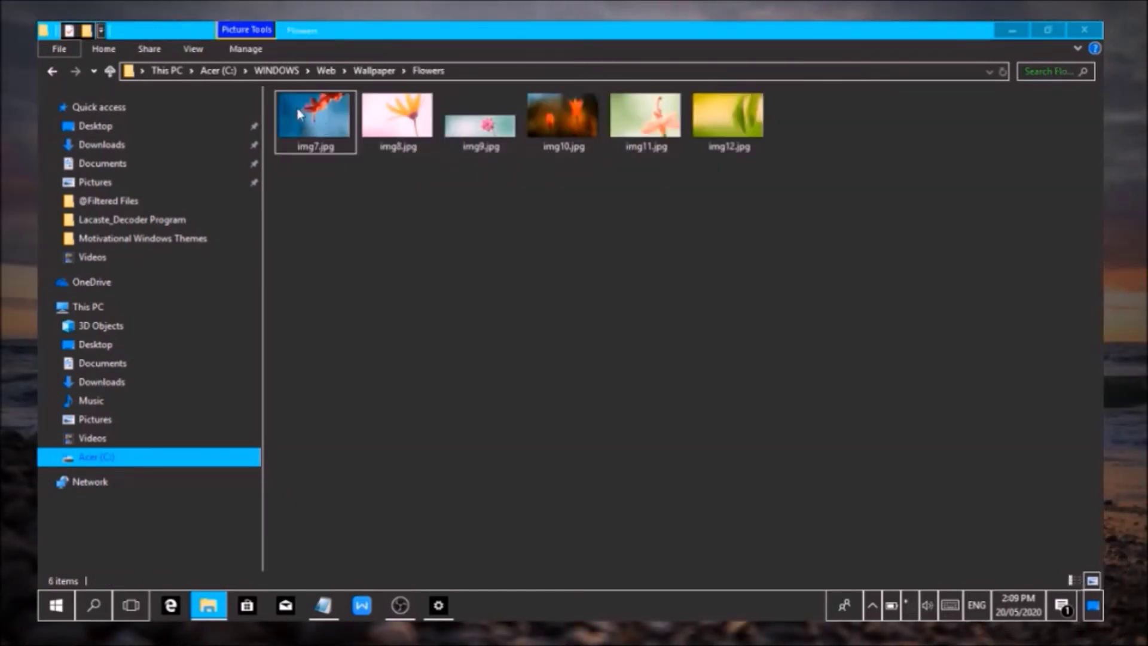
pyautogui.click(587, 119)
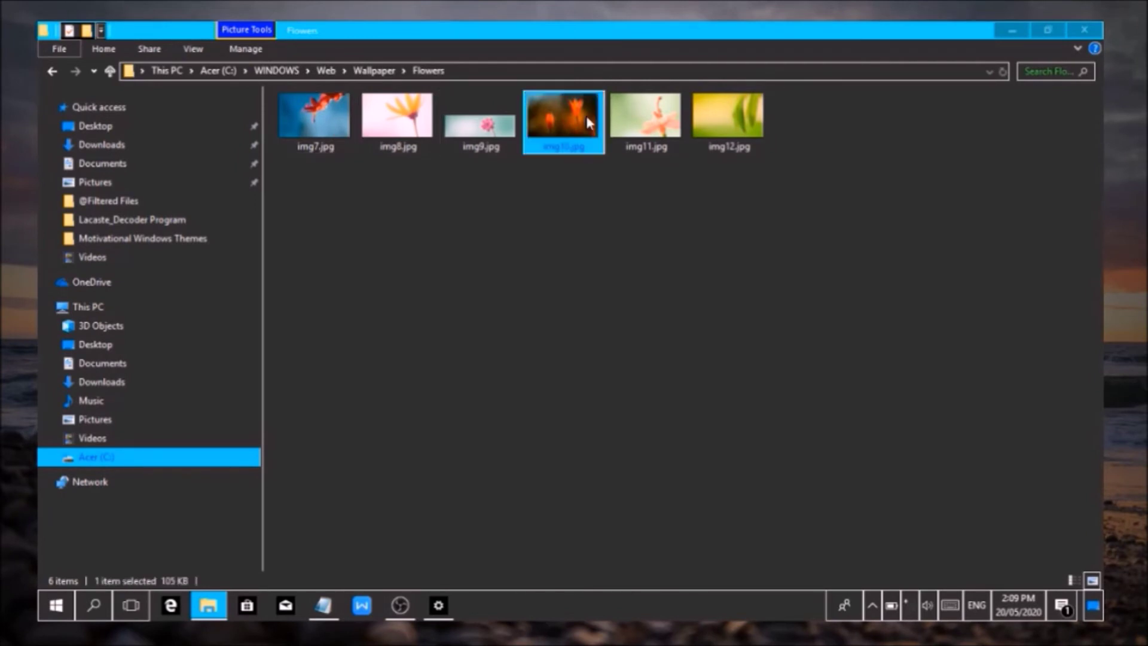
pyautogui.click(678, 138)
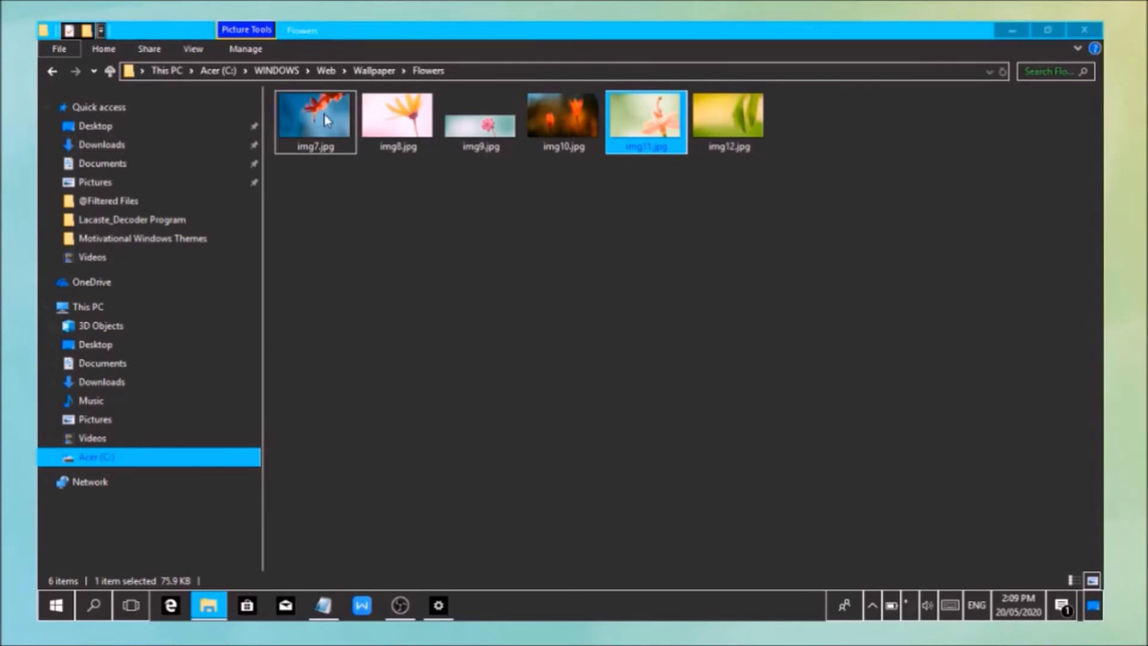
pyautogui.doubleClick(660, 102)
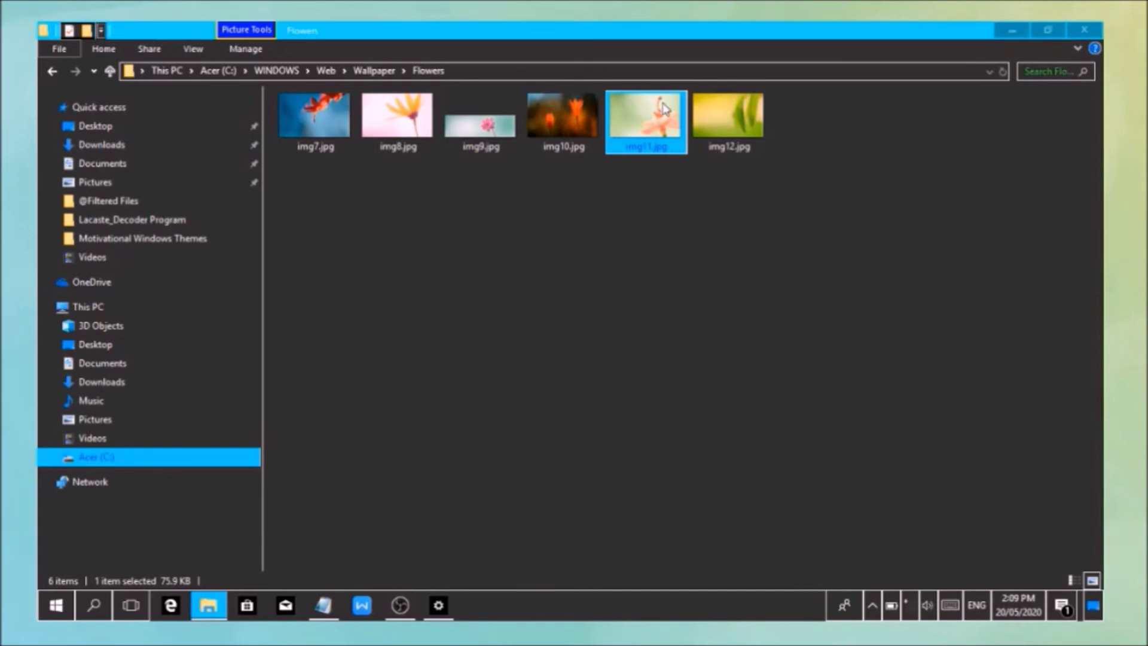
pyautogui.rightClick(663, 106)
pyautogui.click(735, 120)
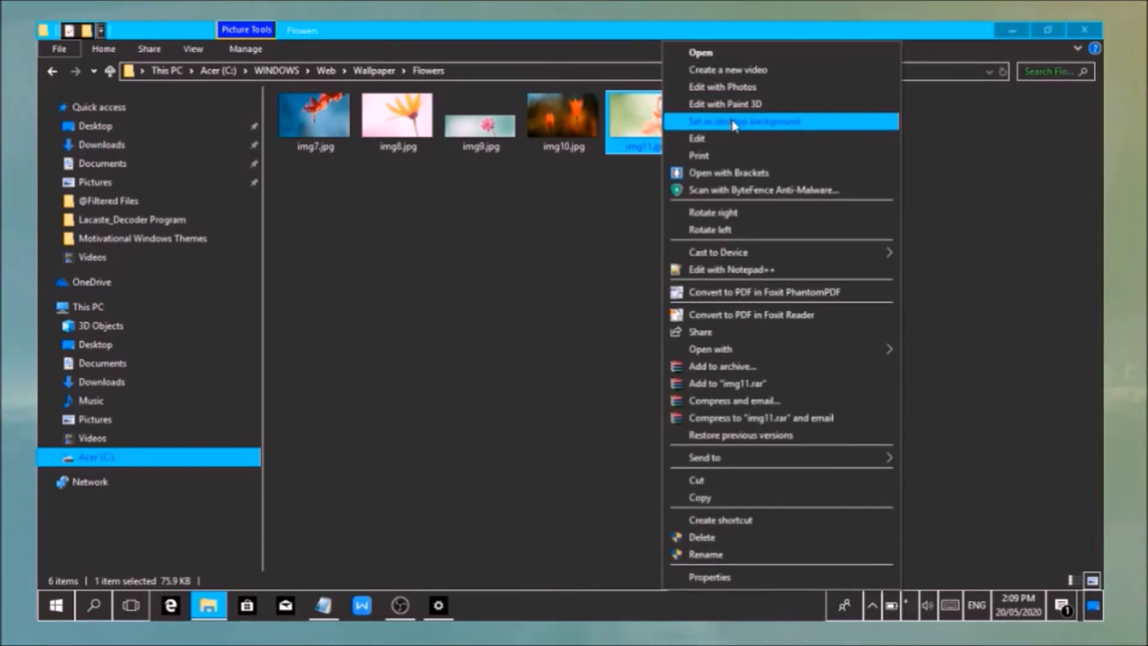
pyautogui.click(1010, 29)
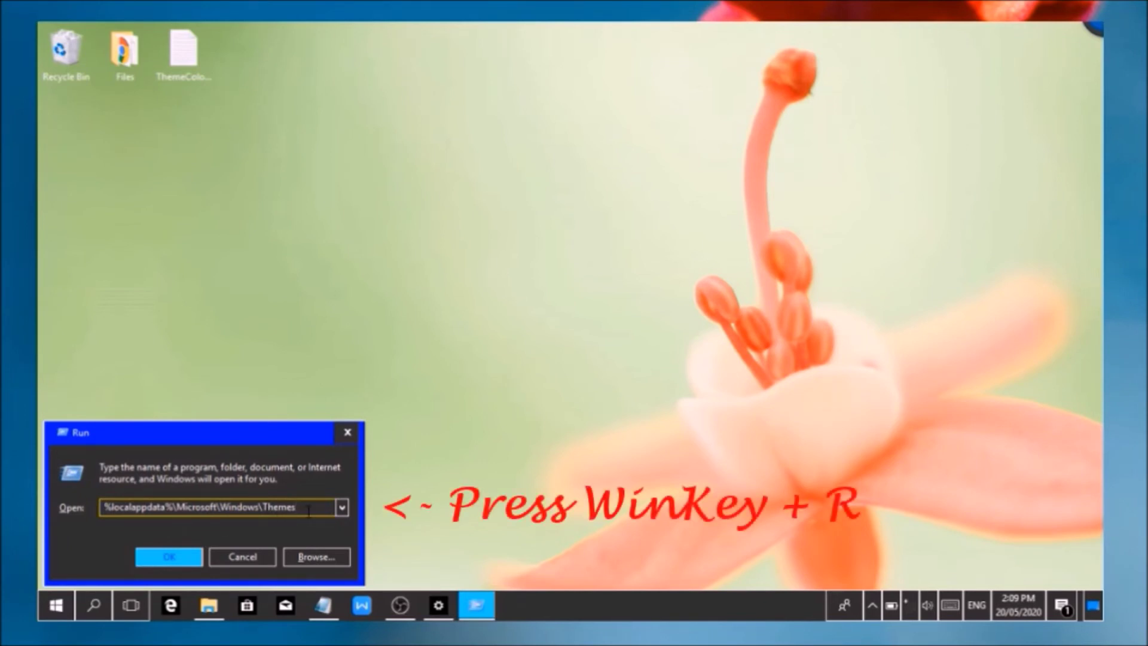
# Step: Open the folder %localappdata%\Microsoft\Windows\Themes with the Run command and locate the theme_Dark.theme file
pyautogui.press('super+r')
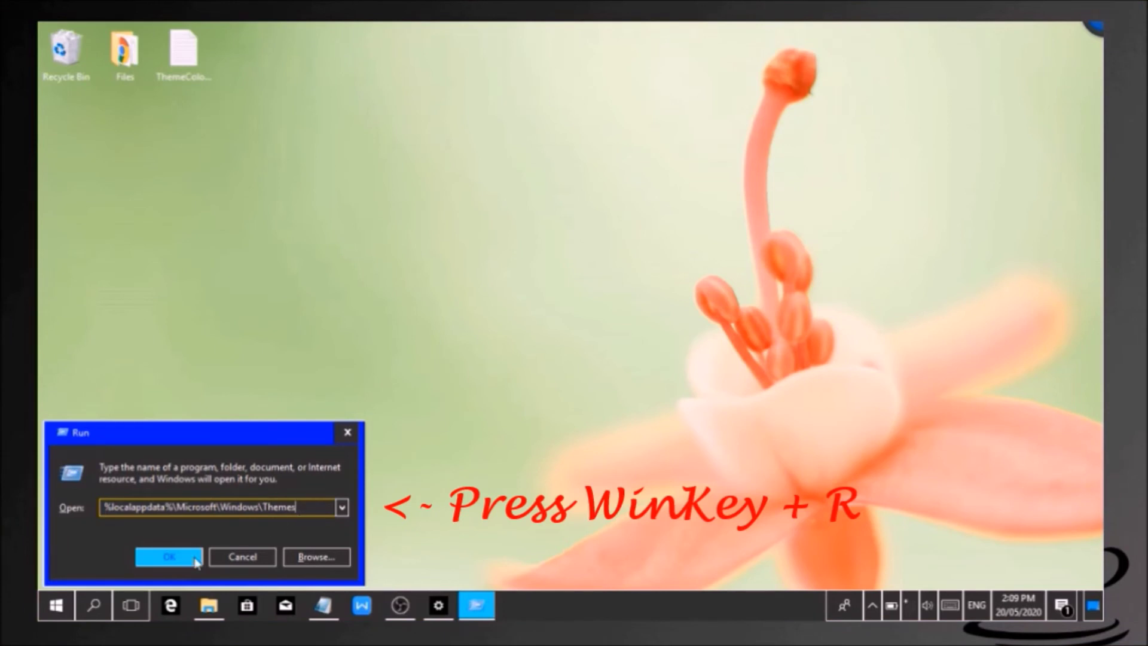
pyautogui.click(194, 560)
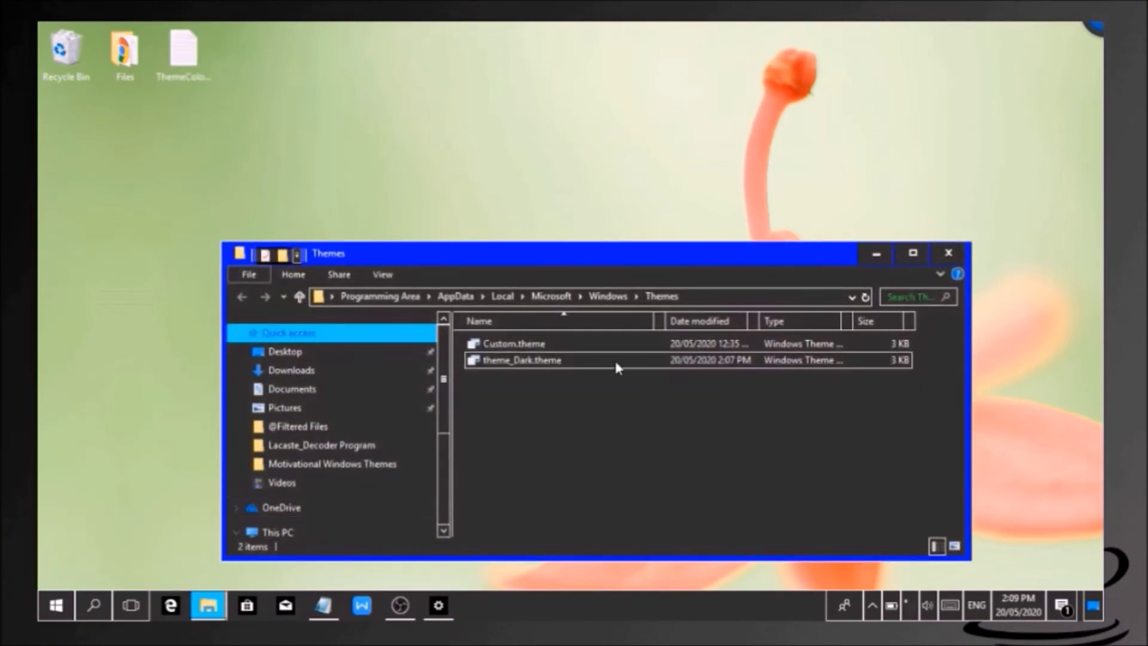
pyautogui.moveTo(607, 400); pyautogui.dragTo(568, 340)
pyautogui.click(538, 362)
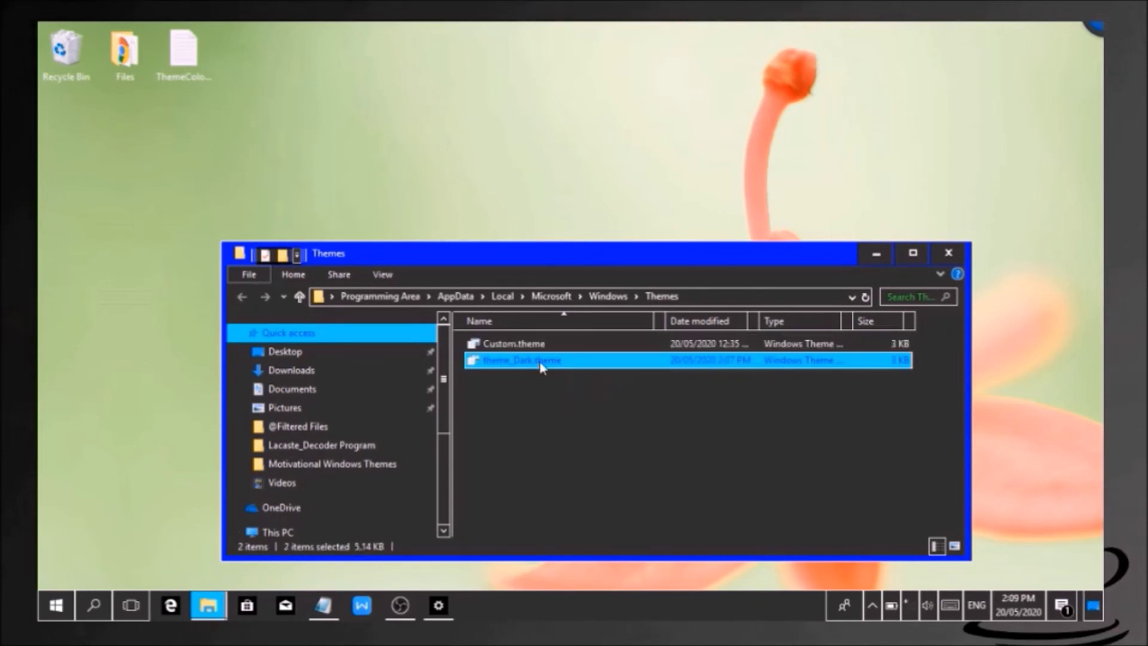
pyautogui.click(595, 423)
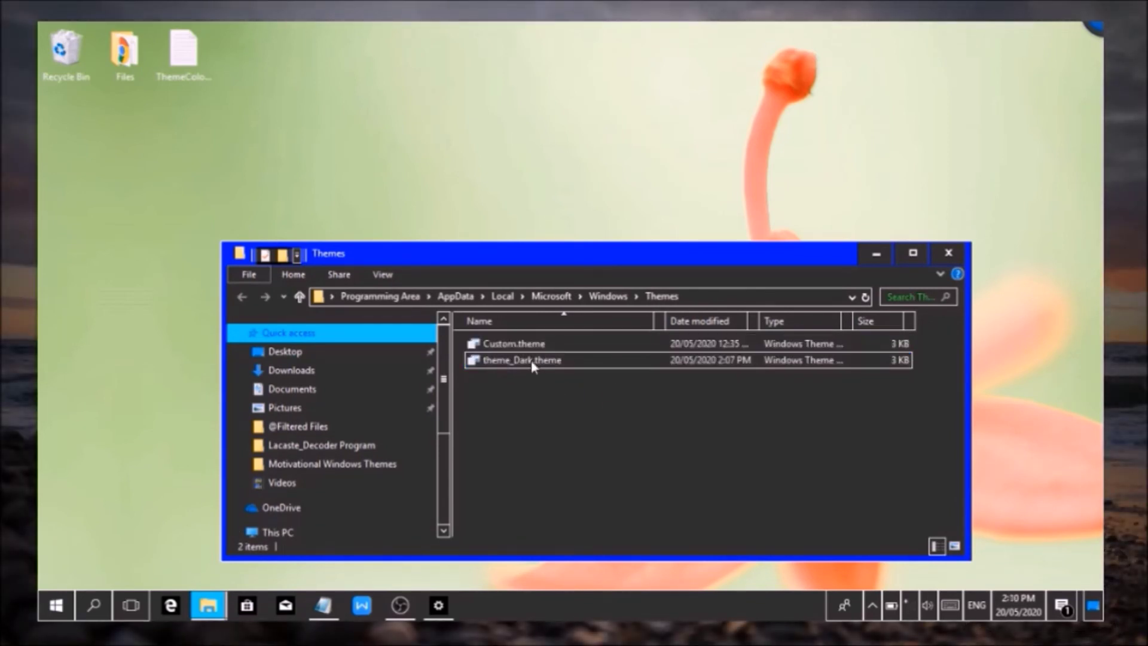
pyautogui.click(572, 362)
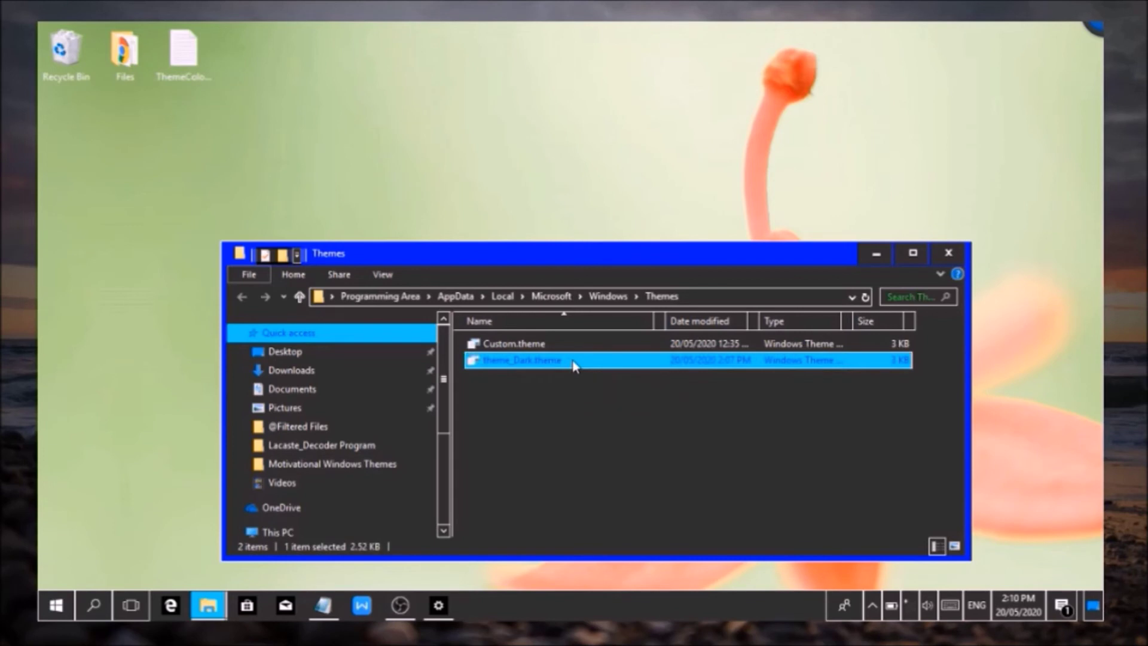
pyautogui.click(584, 393)
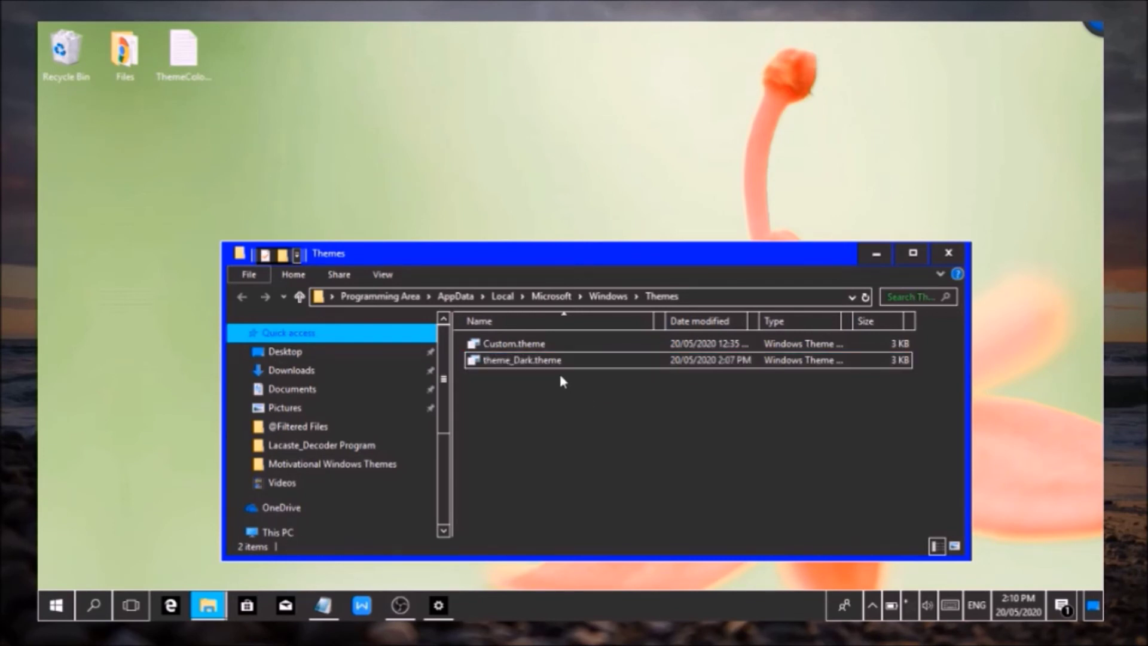
pyautogui.click(572, 361)
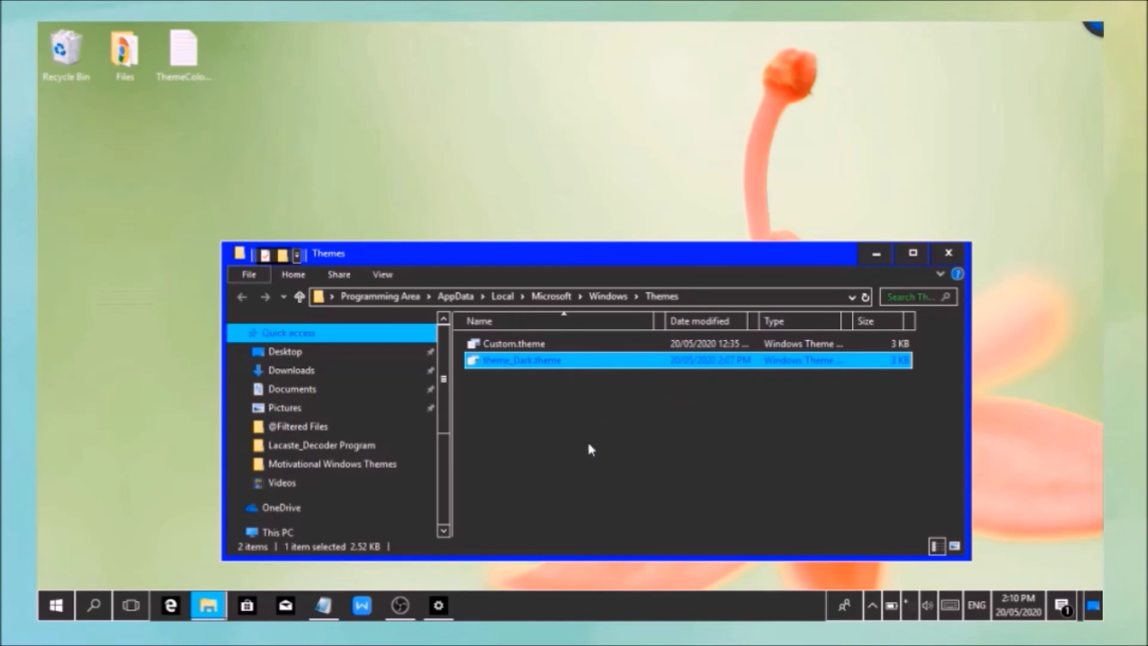
pyautogui.click(589, 450)
# Step: Switch the high contrast theme to None in the Color & high contrast settings, apply it and minimize Settings
pyautogui.click(434, 611)
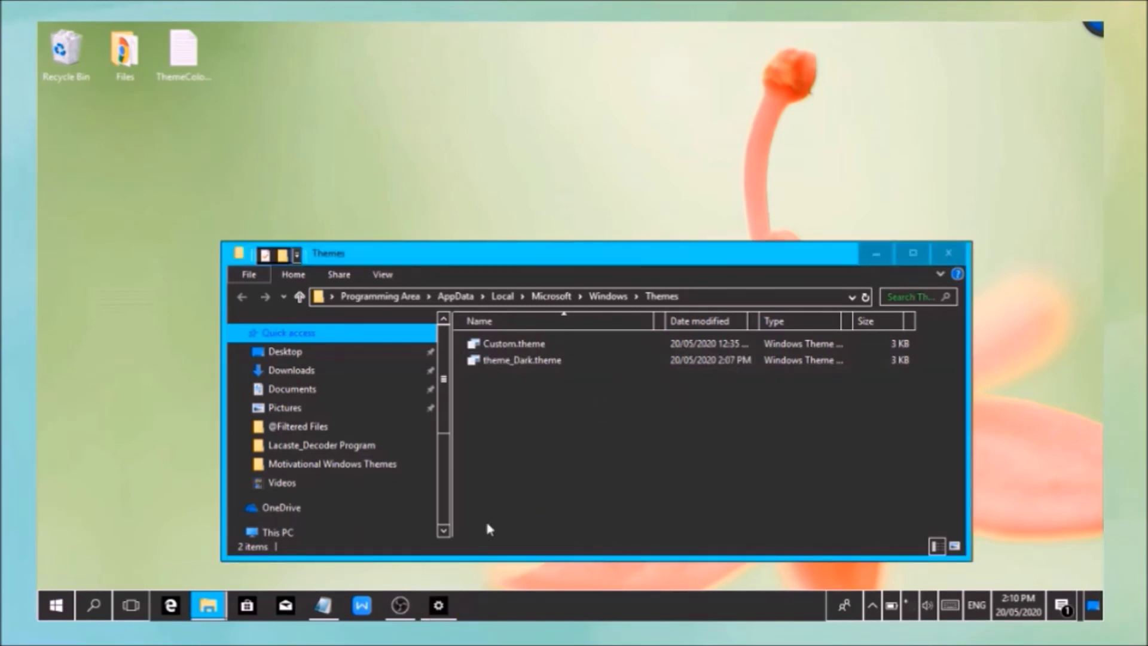
pyautogui.click(873, 261)
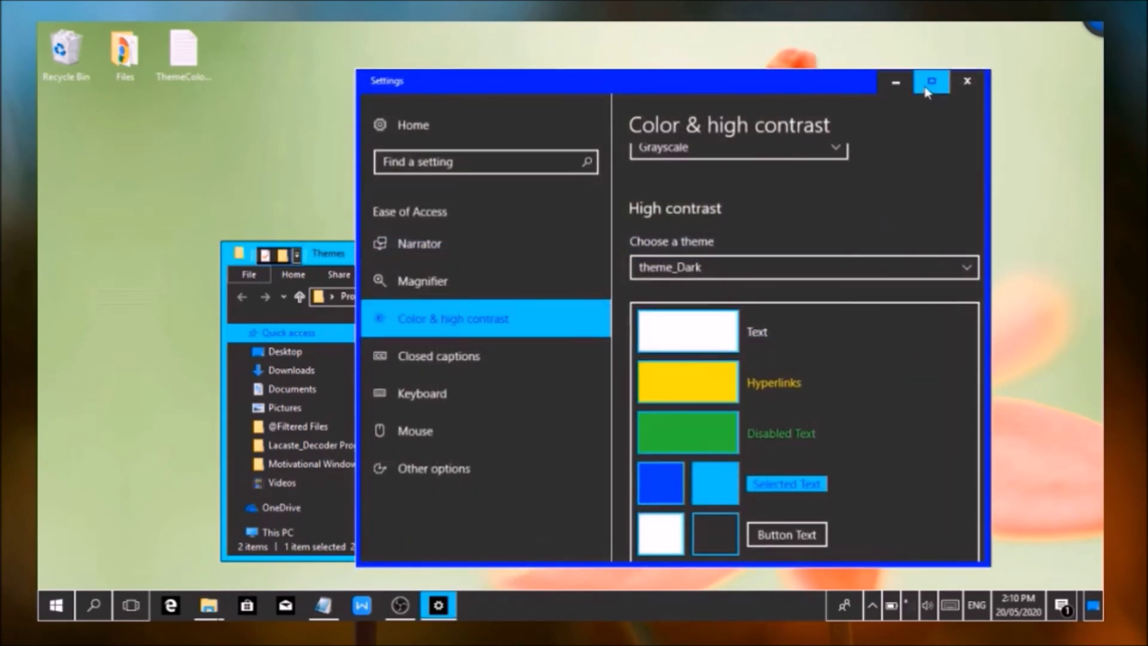
pyautogui.click(926, 87)
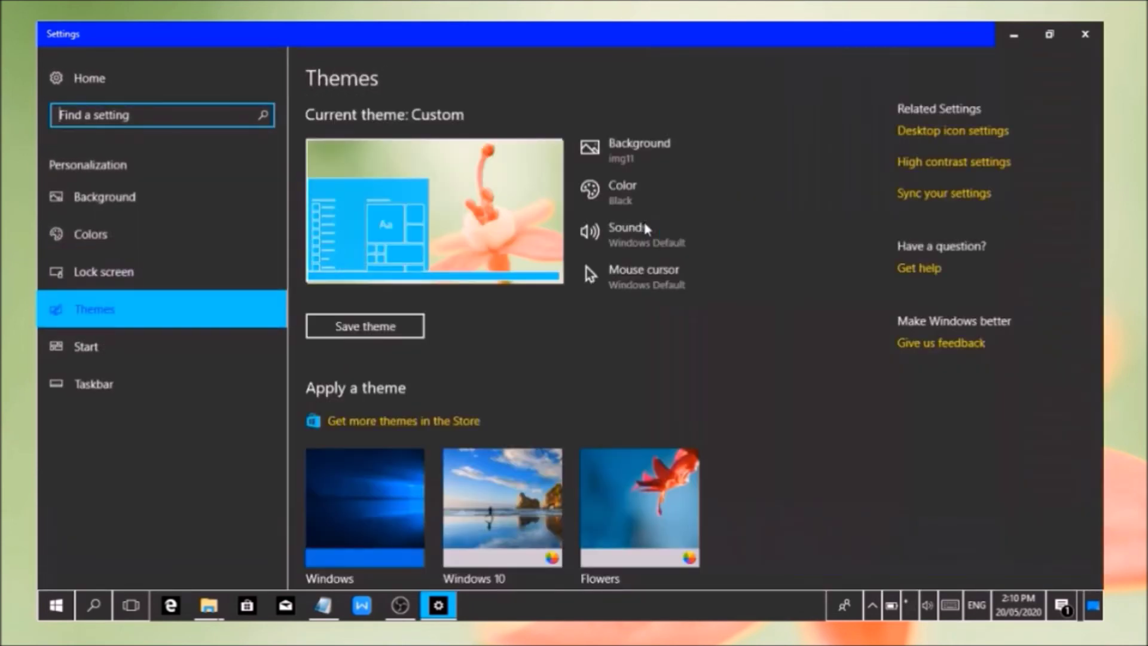
pyautogui.click(953, 162)
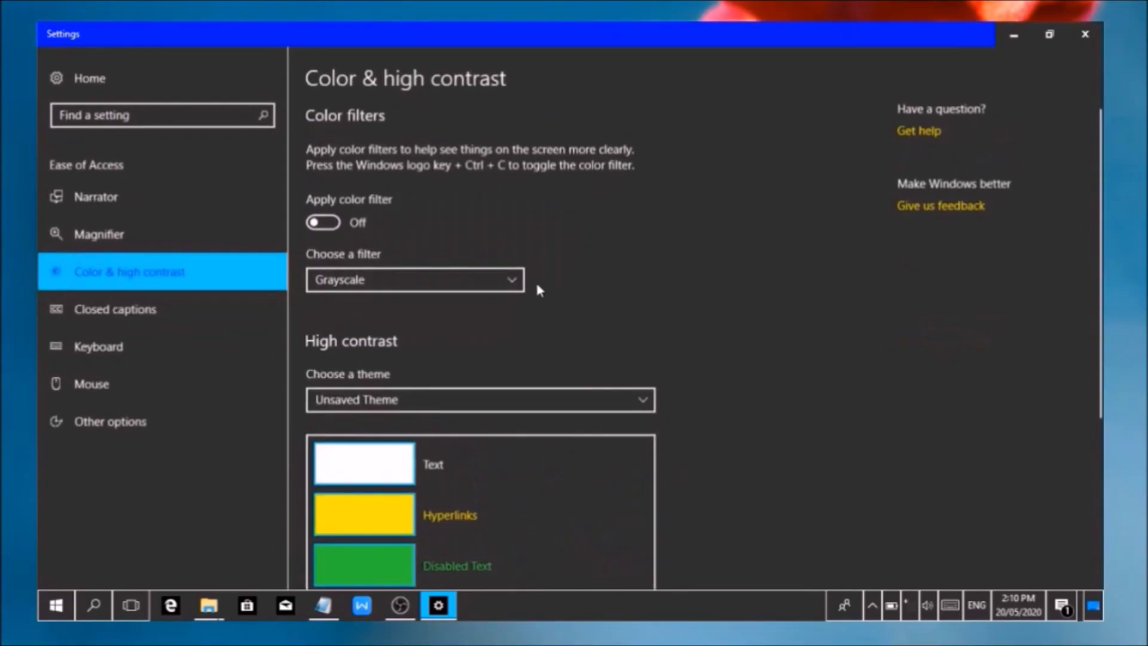
pyautogui.click(426, 399)
pyautogui.click(393, 375)
pyautogui.moveTo(1103, 187); pyautogui.dragTo(1103, 369)
pyautogui.click(345, 525)
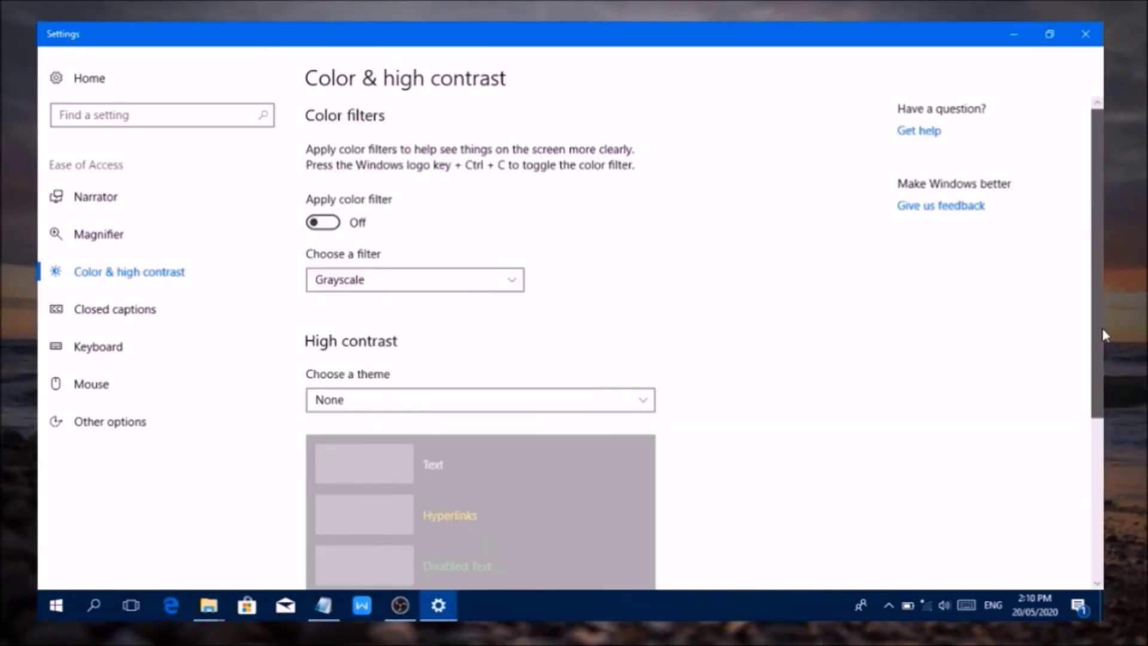
pyautogui.moveTo(1105, 335); pyautogui.dragTo(1106, 469)
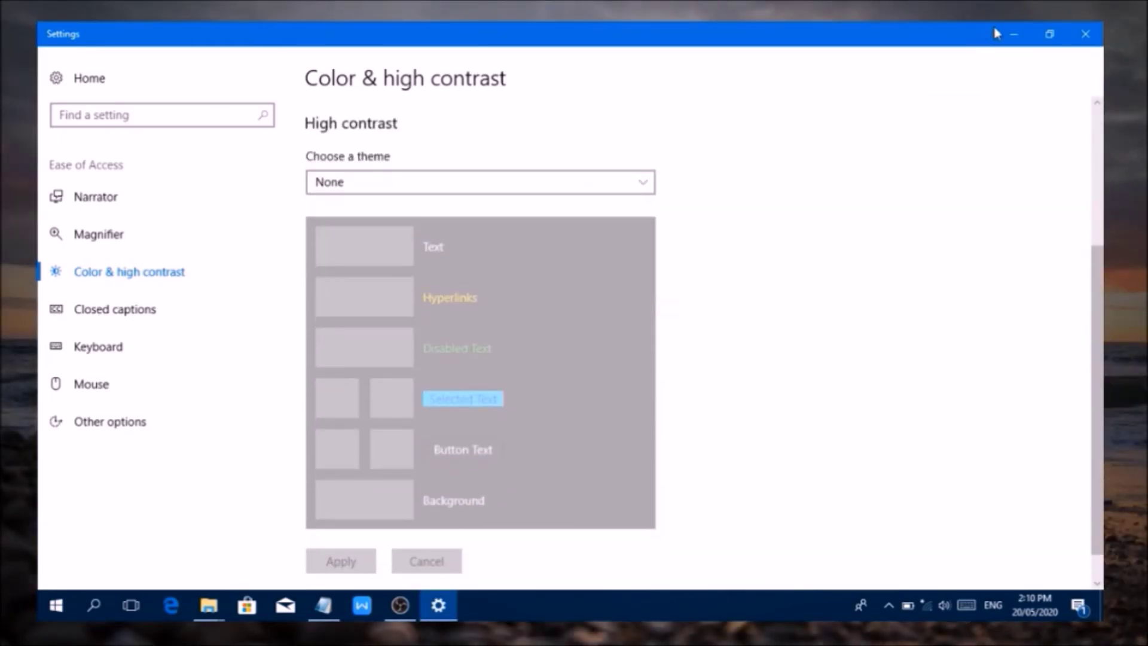
pyautogui.click(1014, 34)
# Step: Reapply the saved dark theme by opening theme_Dark.theme from the Themes folder
pyautogui.click(563, 396)
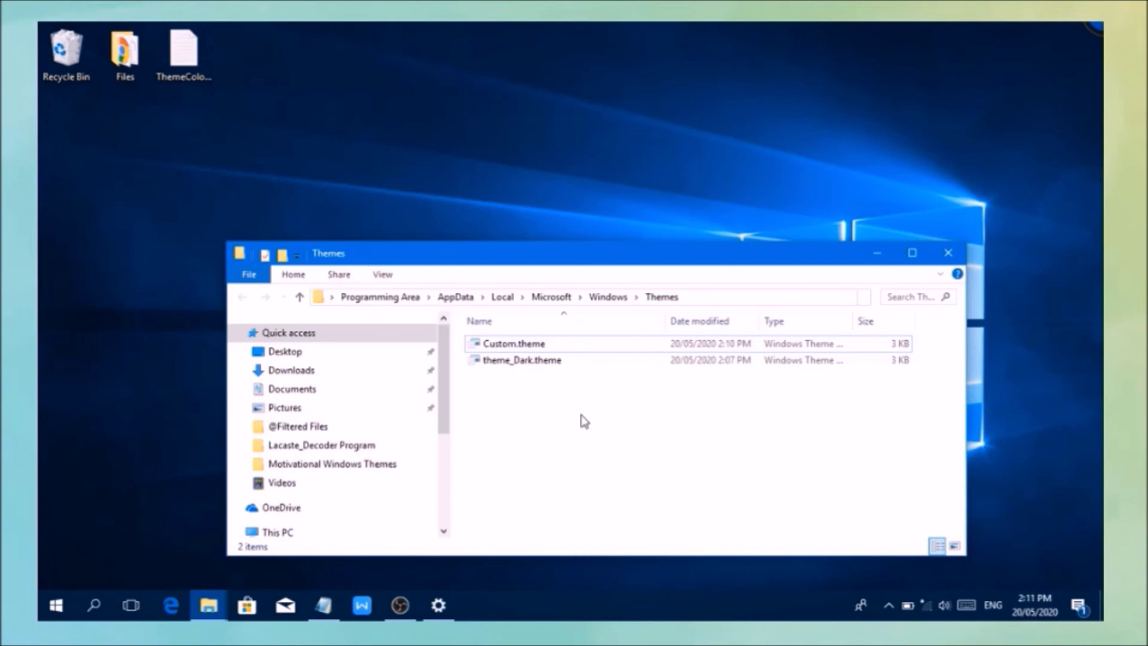
pyautogui.click(557, 368)
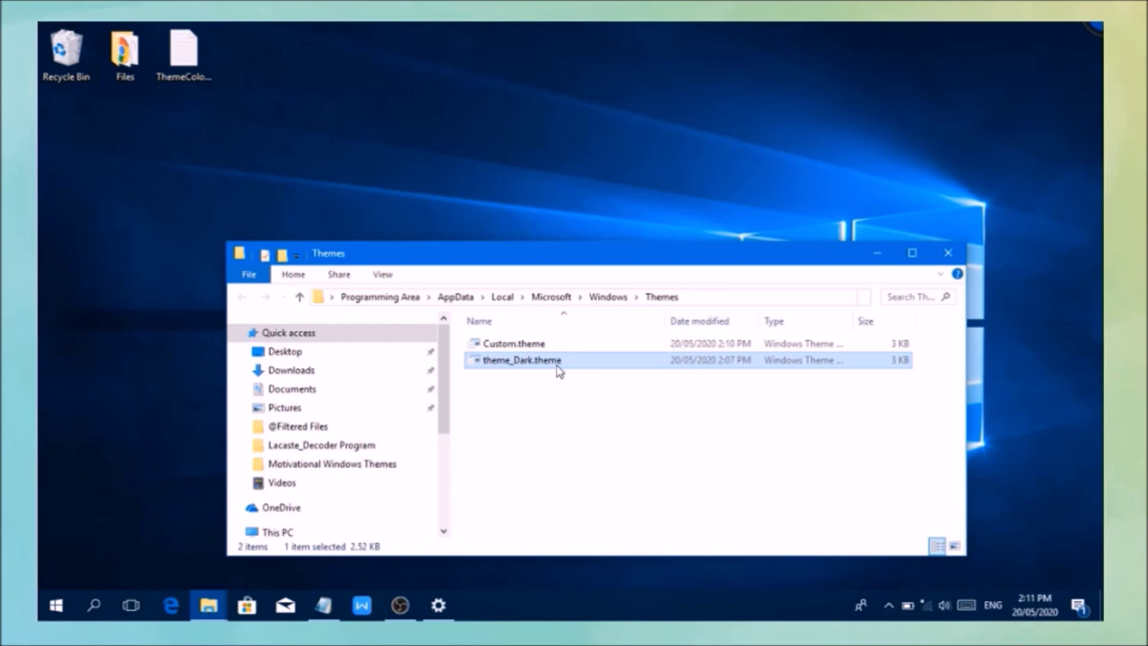
pyautogui.doubleClick(558, 361)
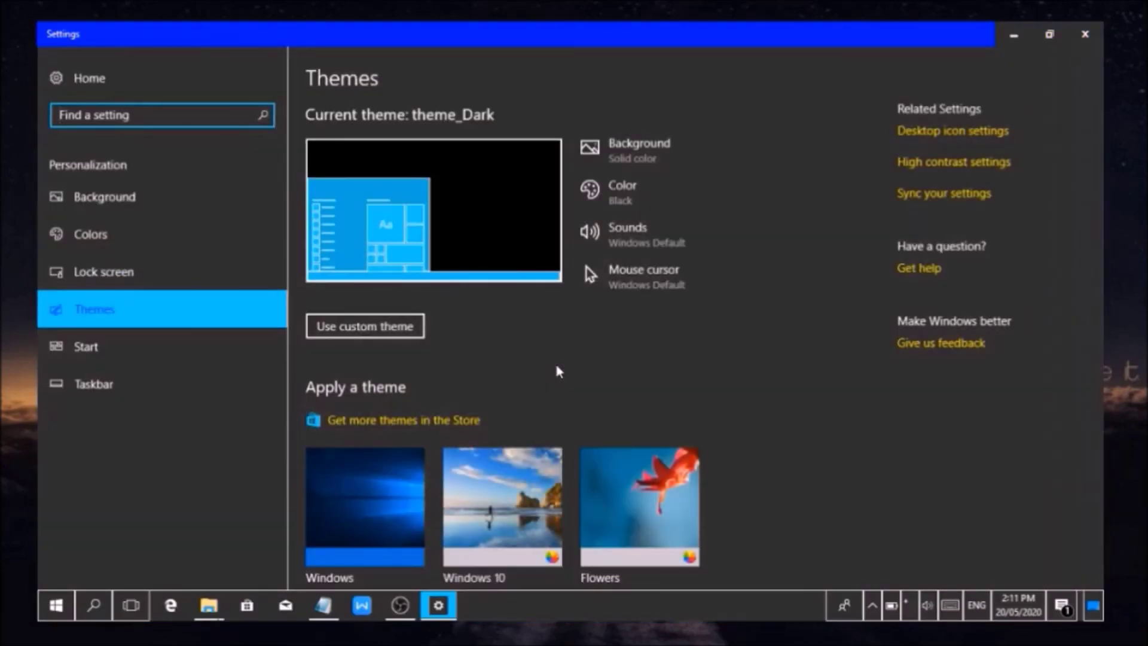
pyautogui.click(75, 465)
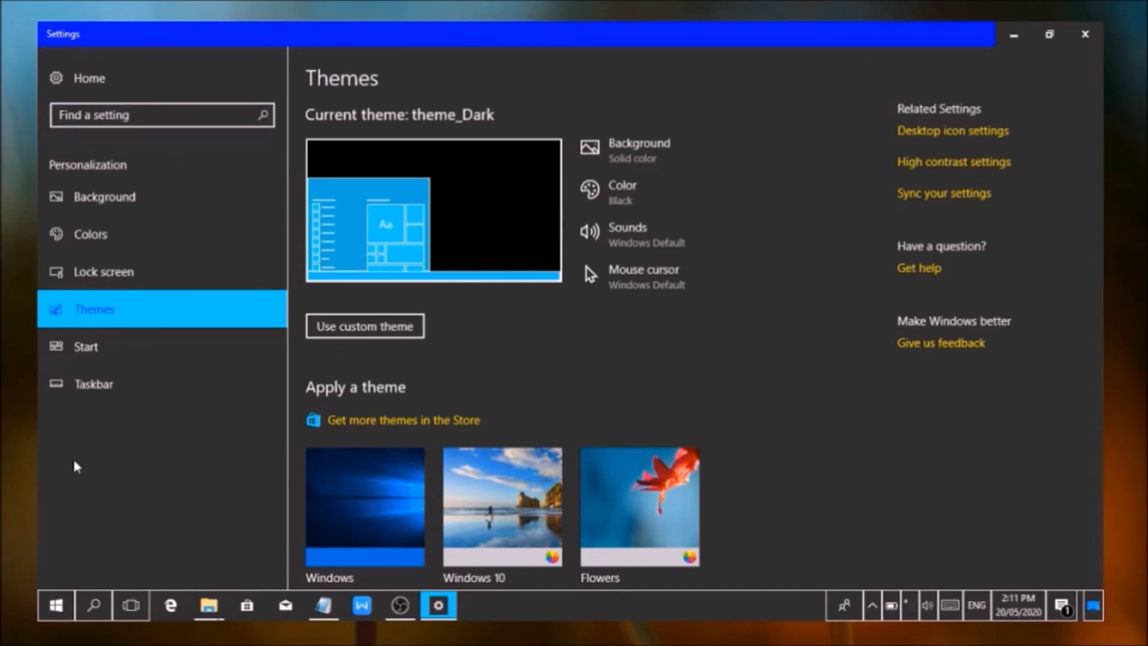